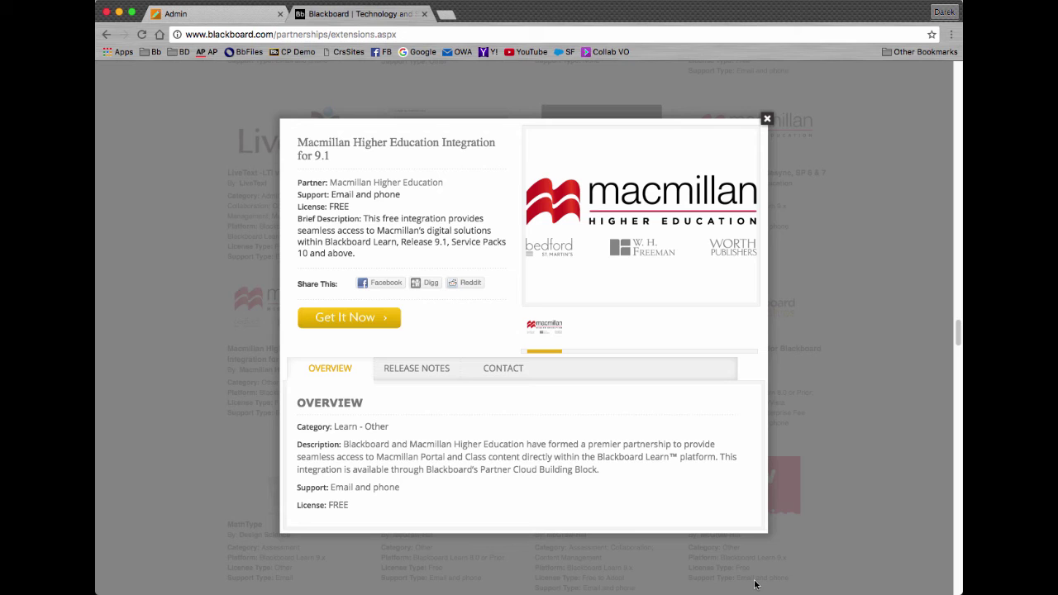
- Switch back to the Admin tab showing the Administrator Tools panel
click(212, 18)
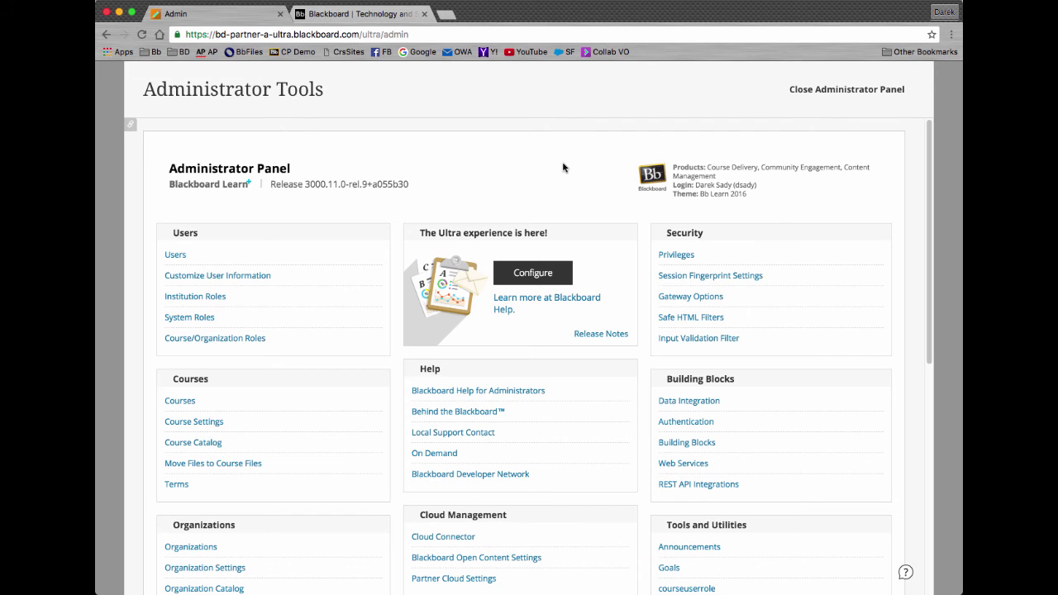
- Open the Macmillan Higher Education settings from Partner Cloud Settings
scroll(840, 242, down, 5)
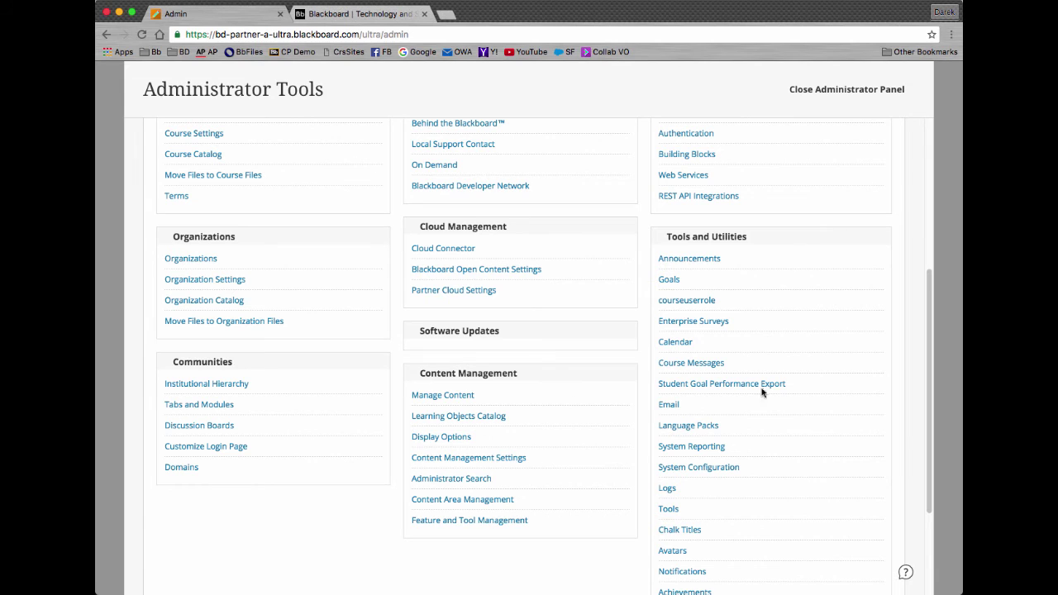
click(487, 291)
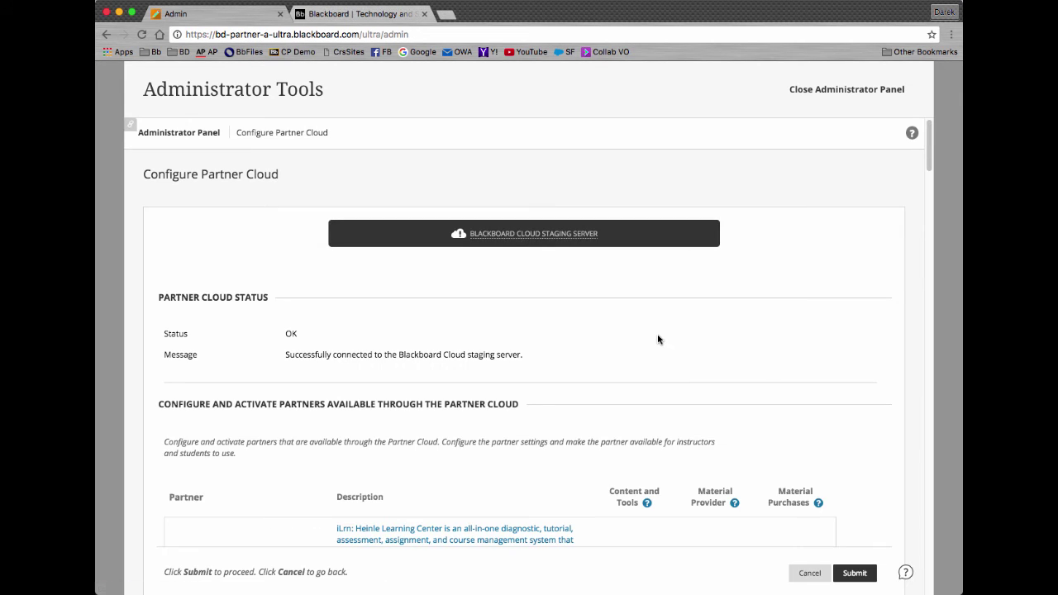
scroll(659, 338, down, 10)
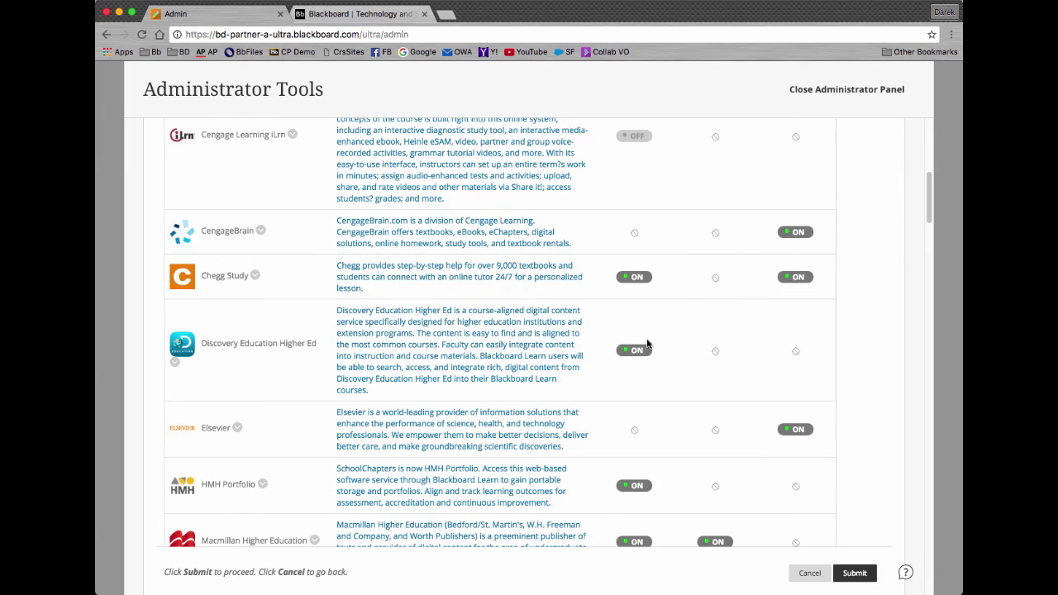
scroll(647, 344, down, 1)
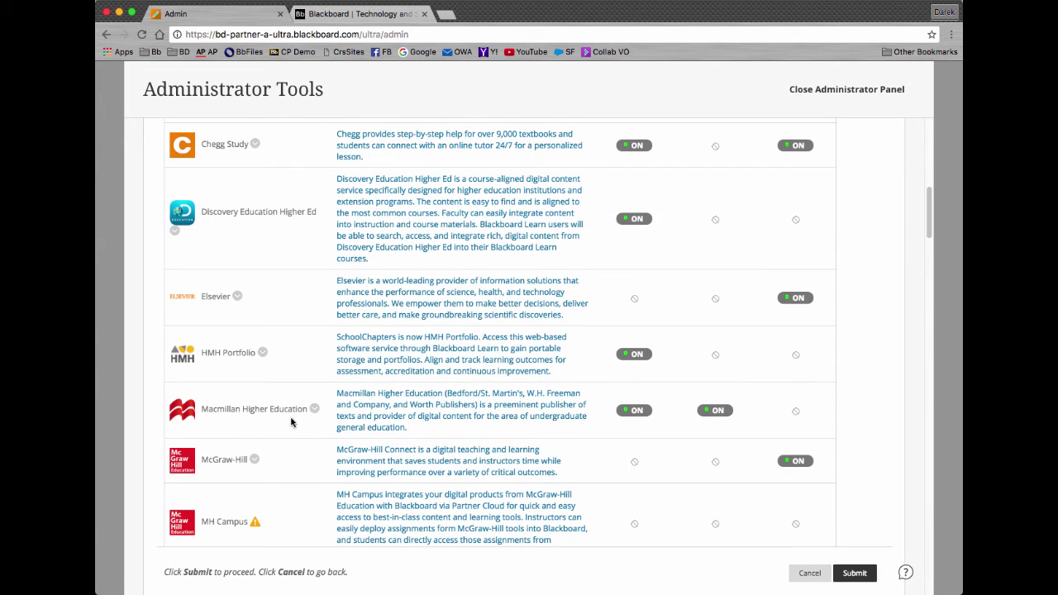
click(314, 409)
click(333, 373)
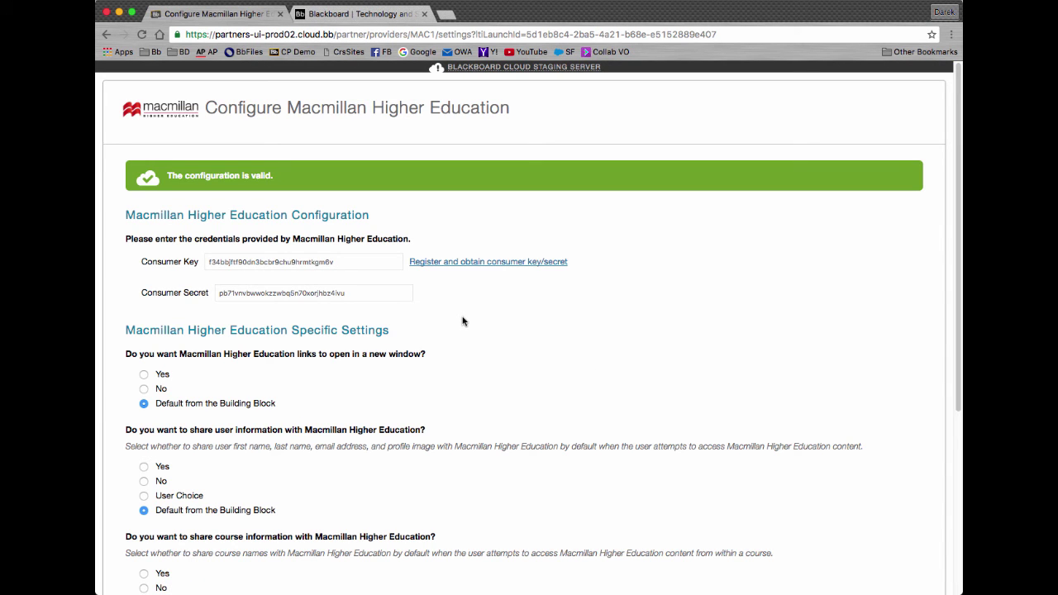
- Review the Macmillan configuration and cancel out without saving changes
scroll(460, 320, down, 3)
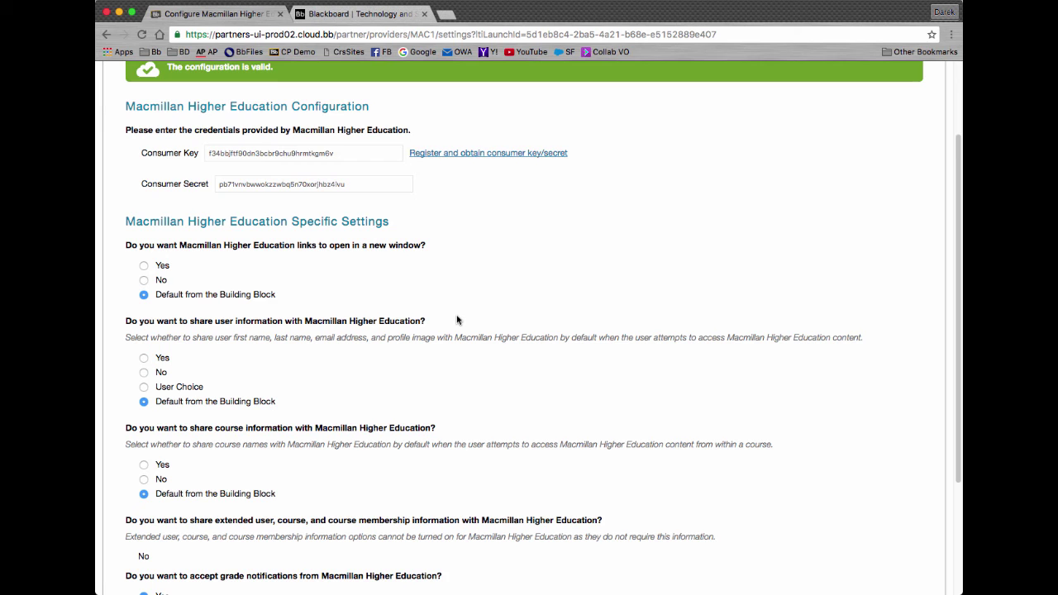
scroll(457, 320, down, 3)
scroll(458, 319, down, 3)
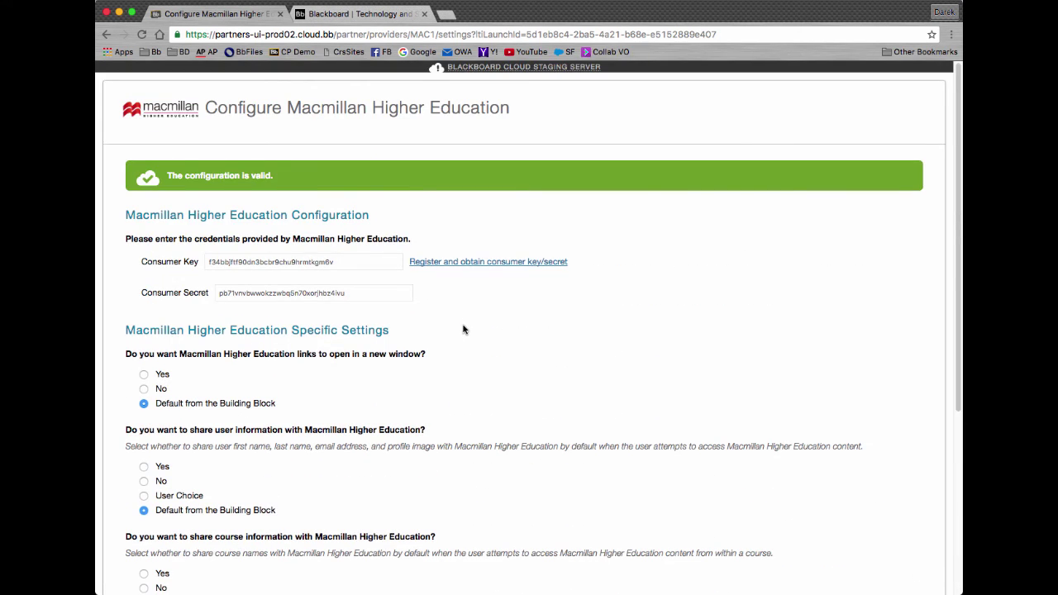
scroll(463, 330, down, 10)
click(859, 573)
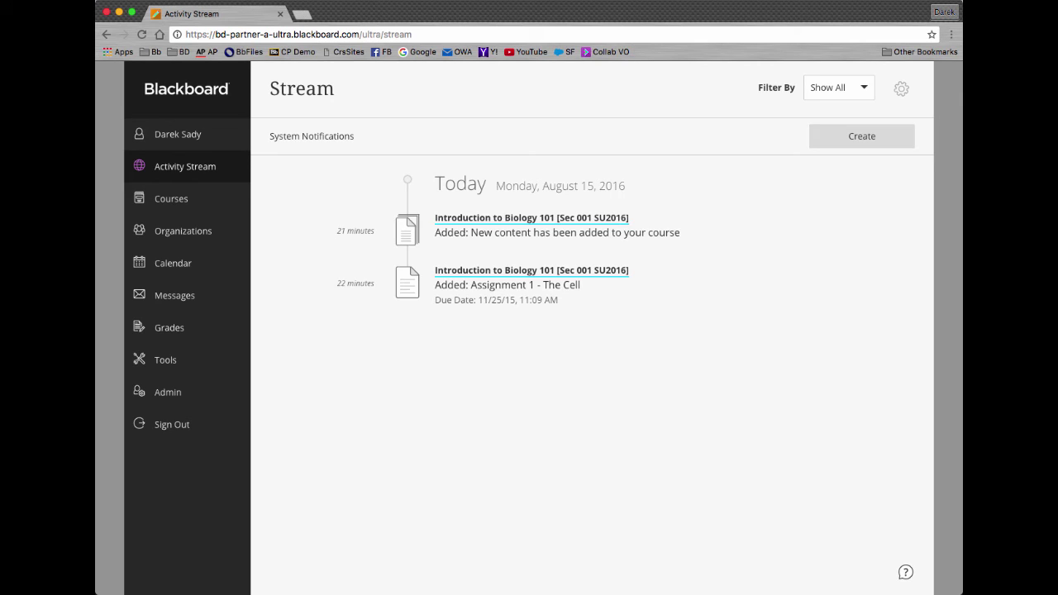
- Go to Courses and open the Introduction to Biology 101 [Sec 001 SU2016] course
click(166, 201)
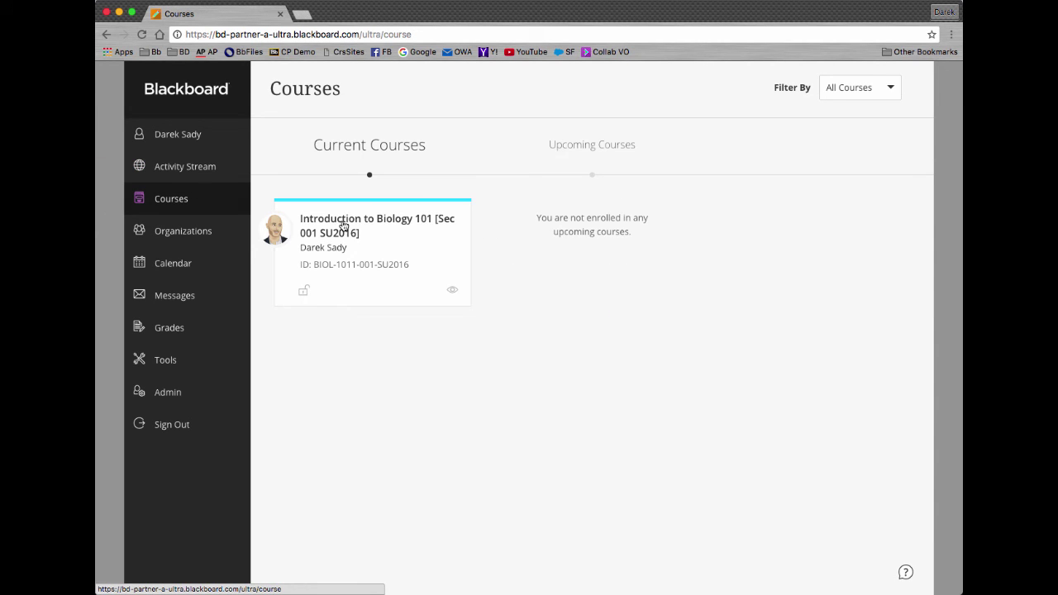
click(342, 223)
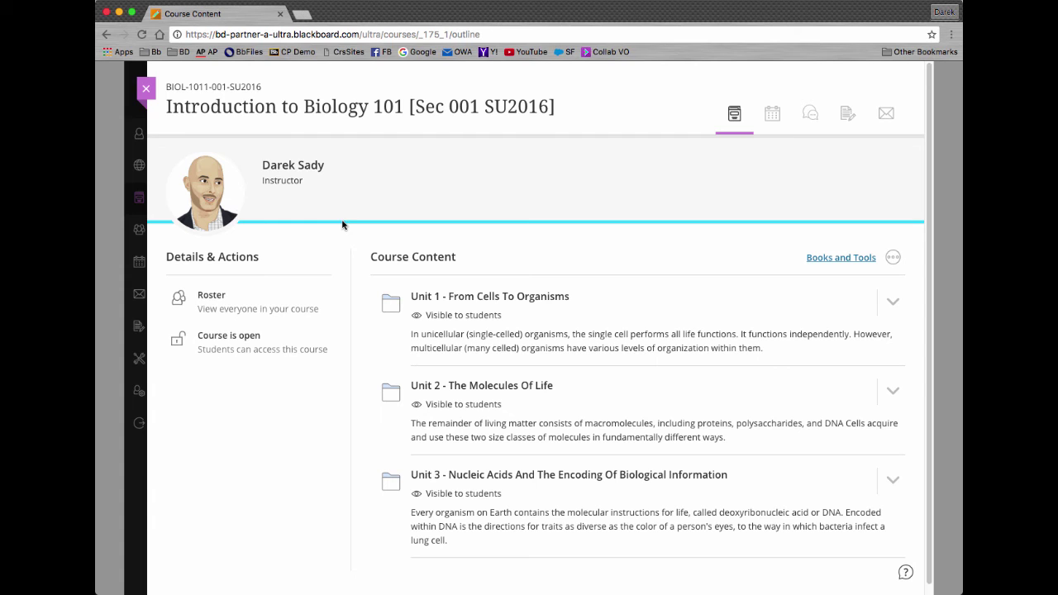
- Expand the Unit 1 - From Cells To Organisms folder to view its items
click(477, 300)
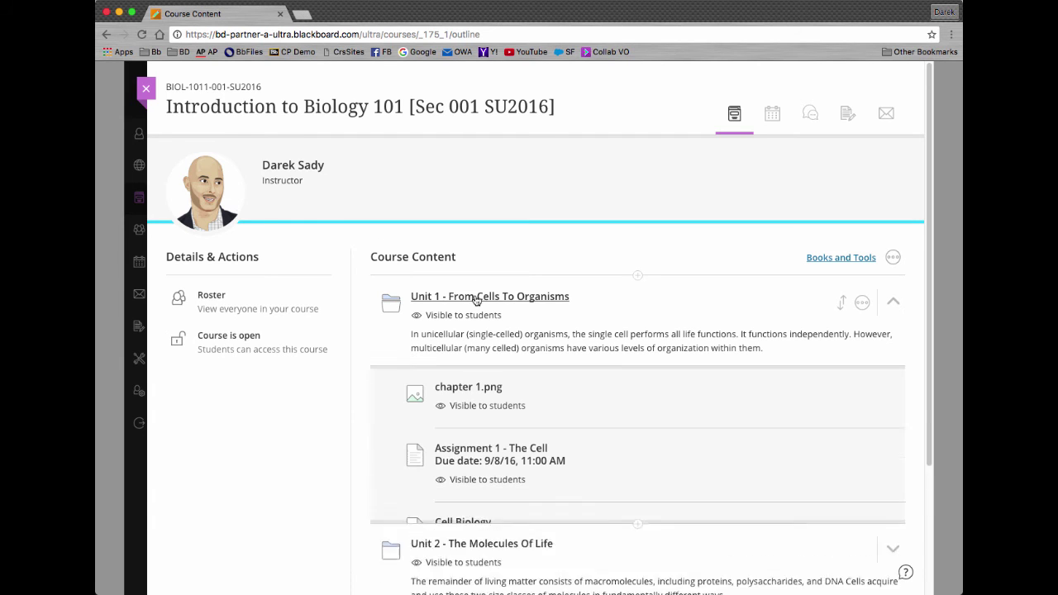
scroll(636, 388, down, 1)
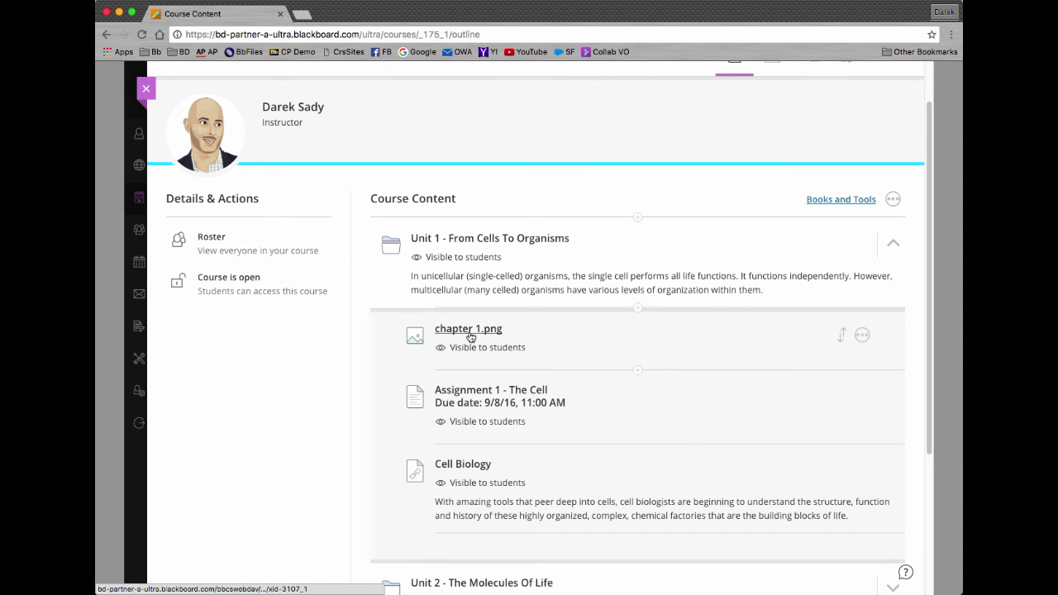
- Add content below chapter 1.png from the Content Market, choosing the Macmillan provider
click(633, 371)
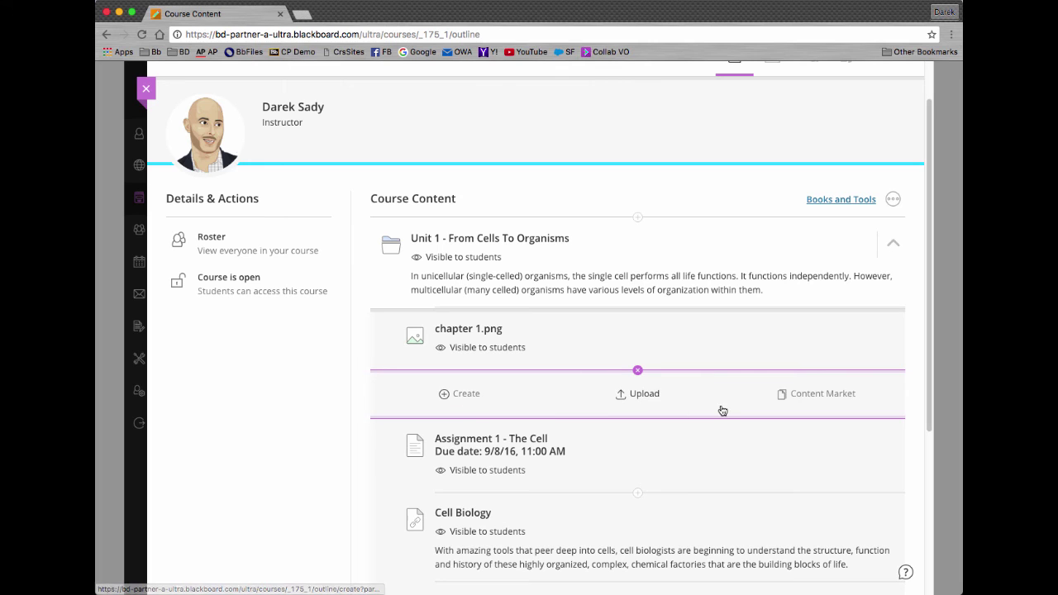
click(838, 397)
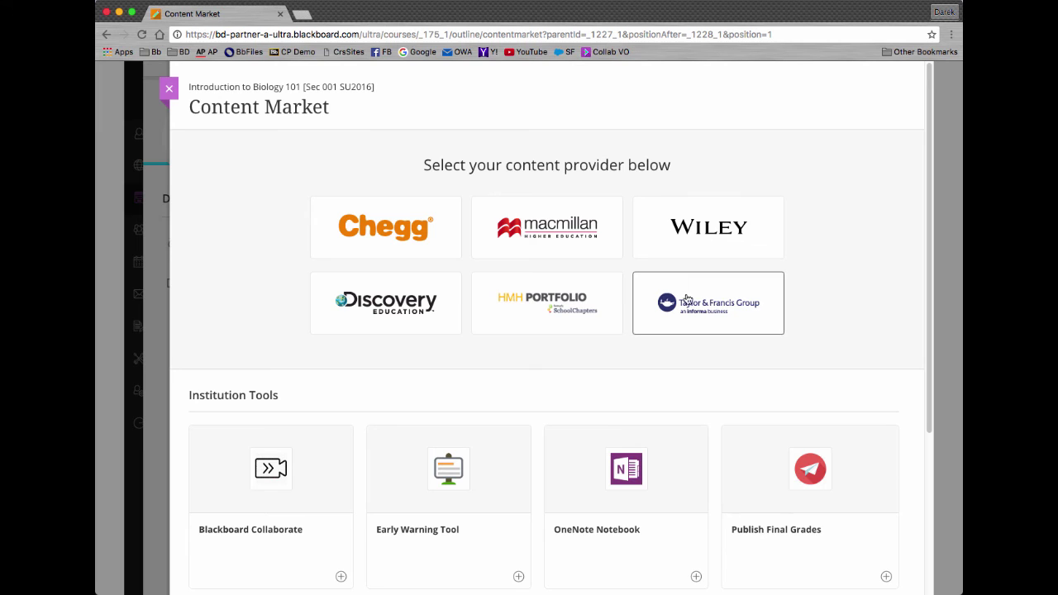
click(551, 228)
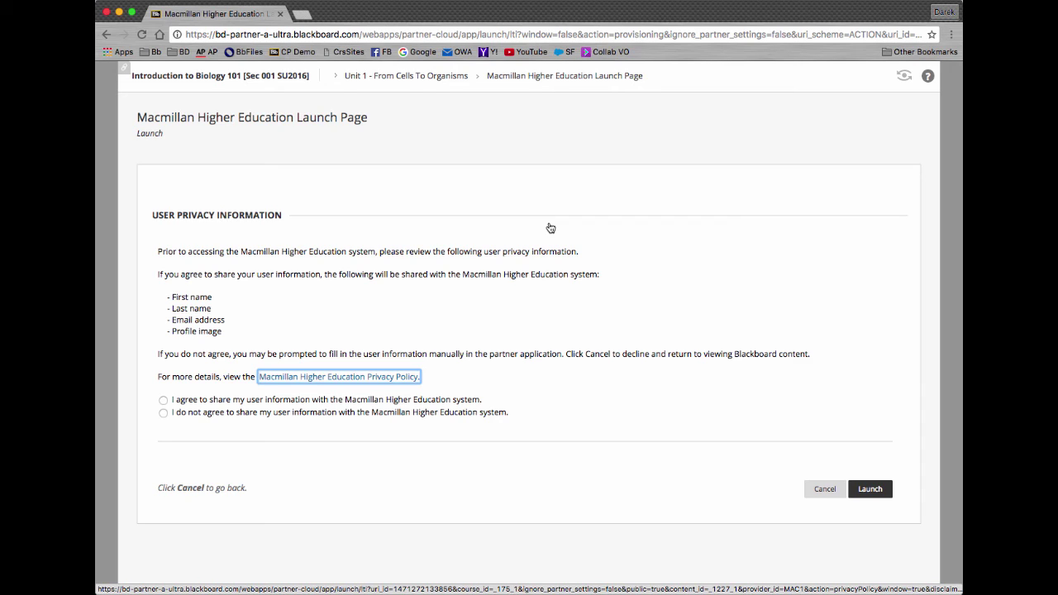
- Consent to sharing user information, launch Macmillan, and sign in with the account password
click(163, 402)
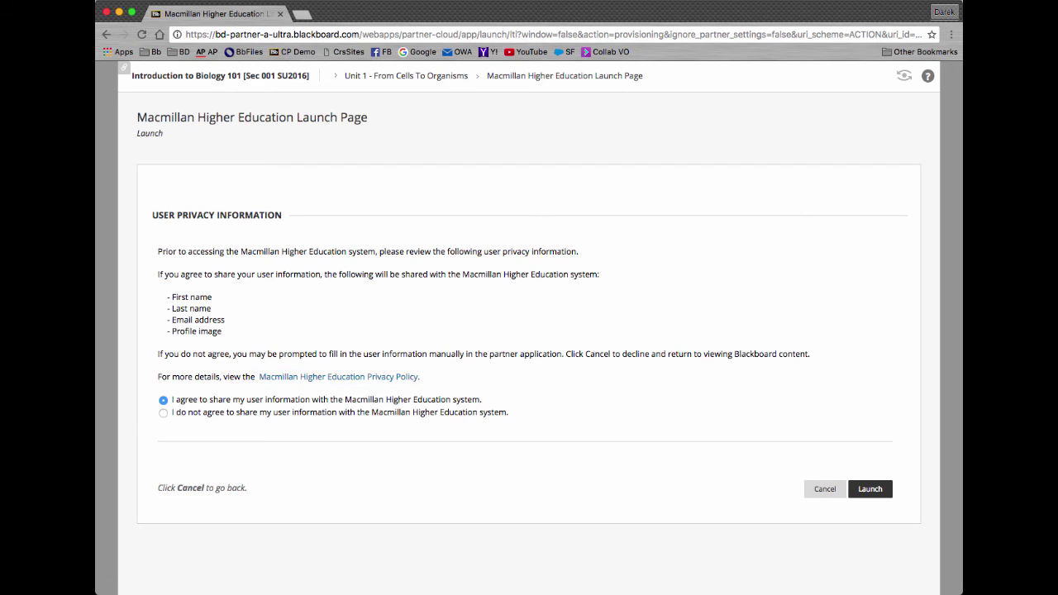
click(870, 491)
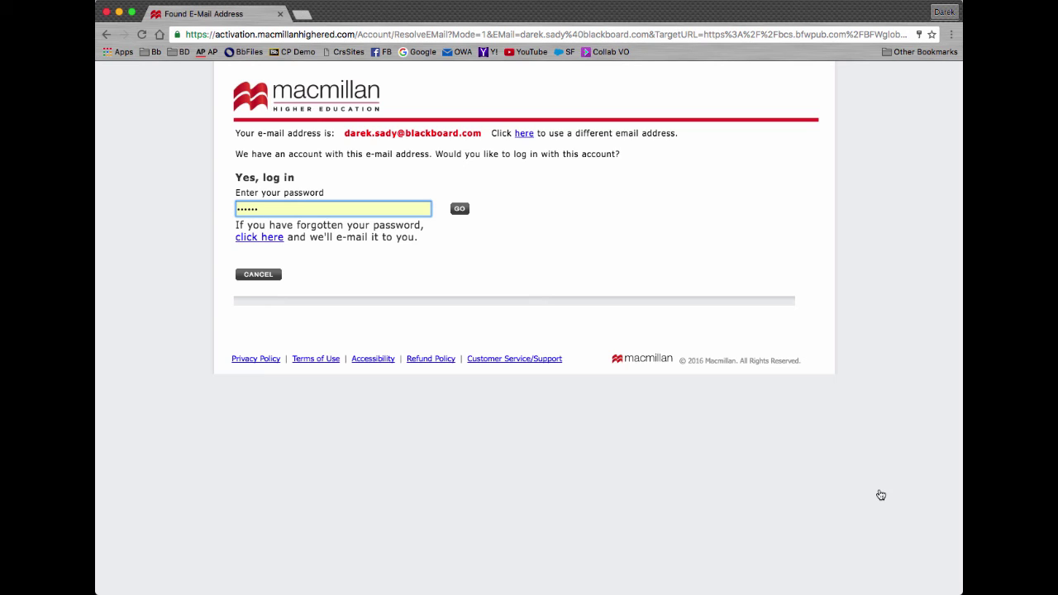
click(461, 208)
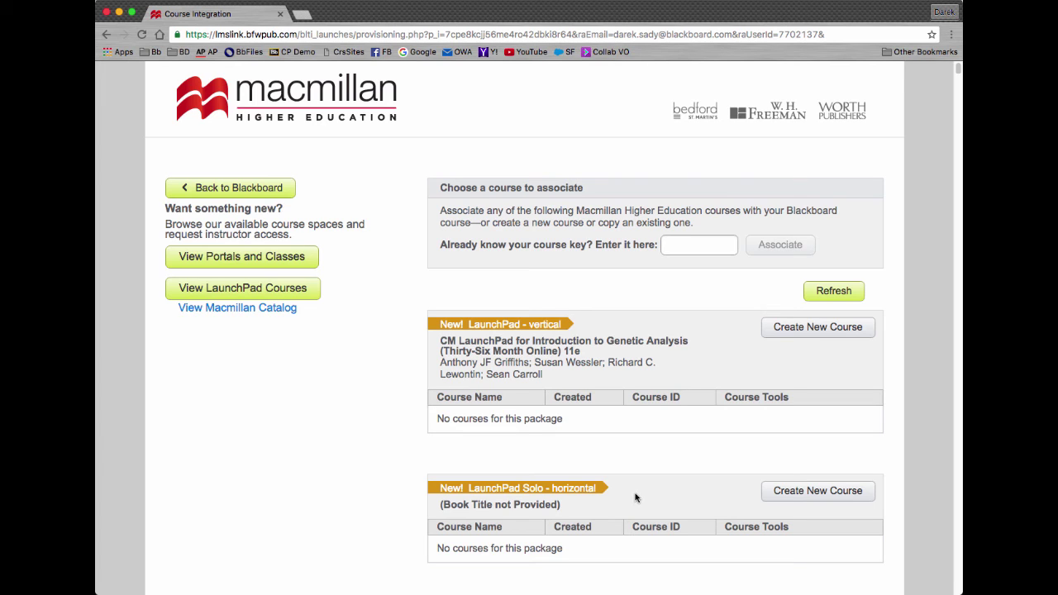
- Find the Biology LaunchPad package on the page and start creating a new course for it
key(super+f)
key(Return)
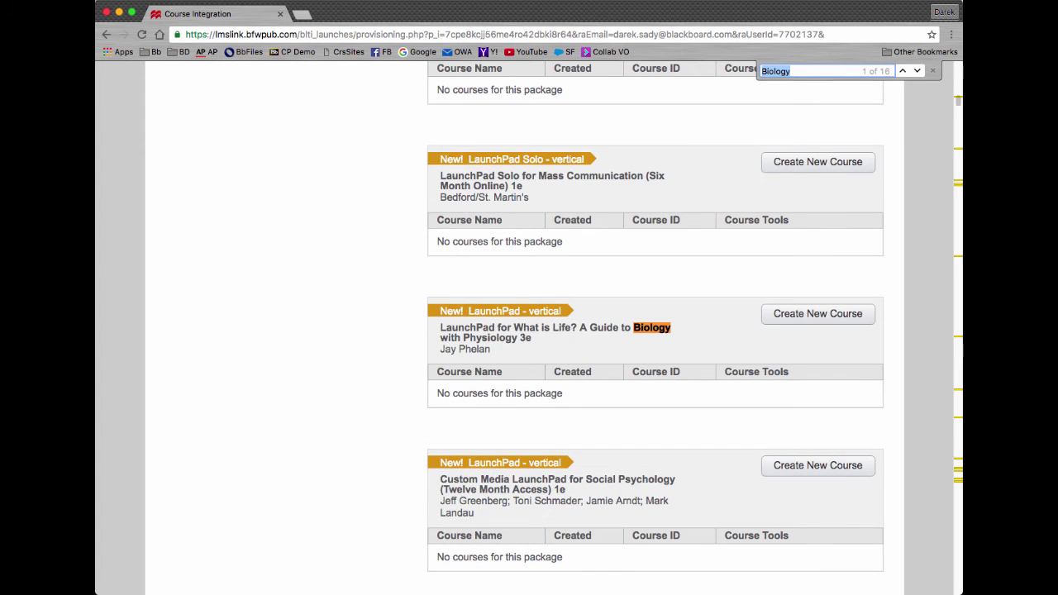
click(827, 314)
- Enter title 'Introduction to Biology 101 [Sec 002 SP2016]', number Bio101, section and term, then create it
click(426, 265)
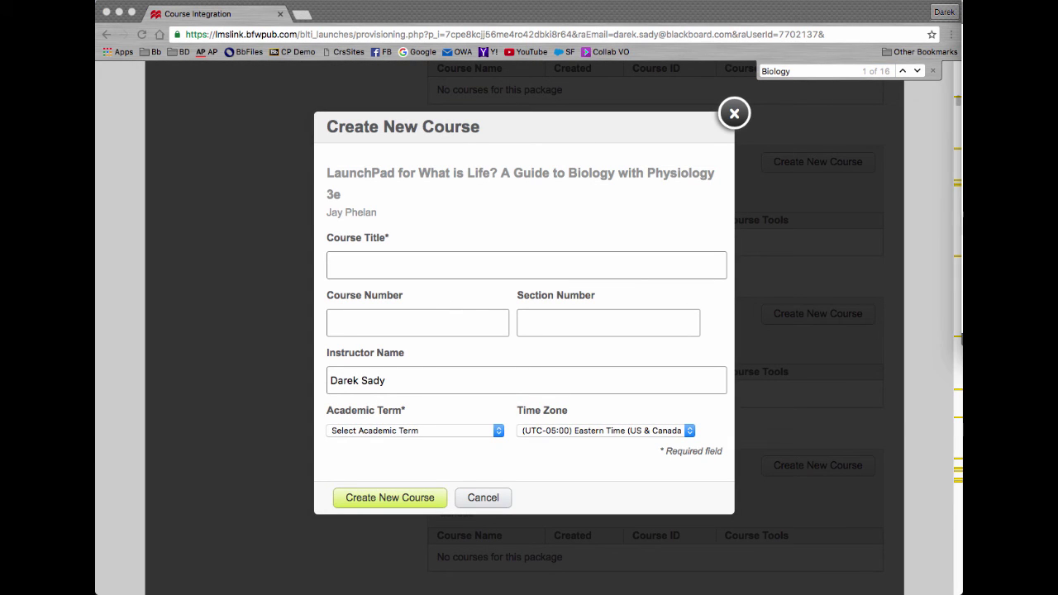
click(403, 265)
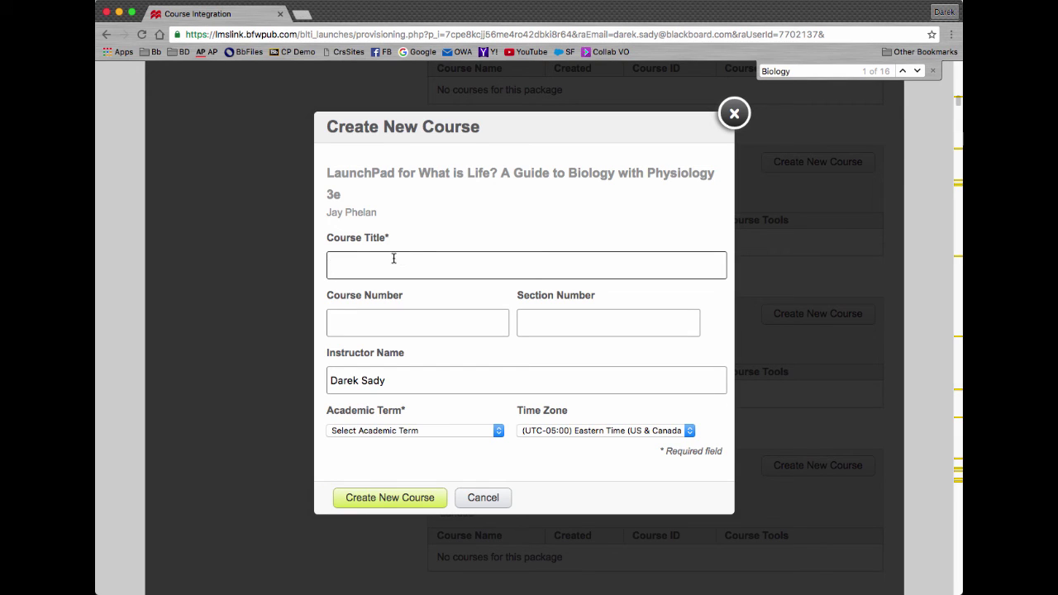
text(Introduction to Biology 101 [Sec 002 SP2016])
click(391, 318)
text(Bio)
text(101)
key(Tab)
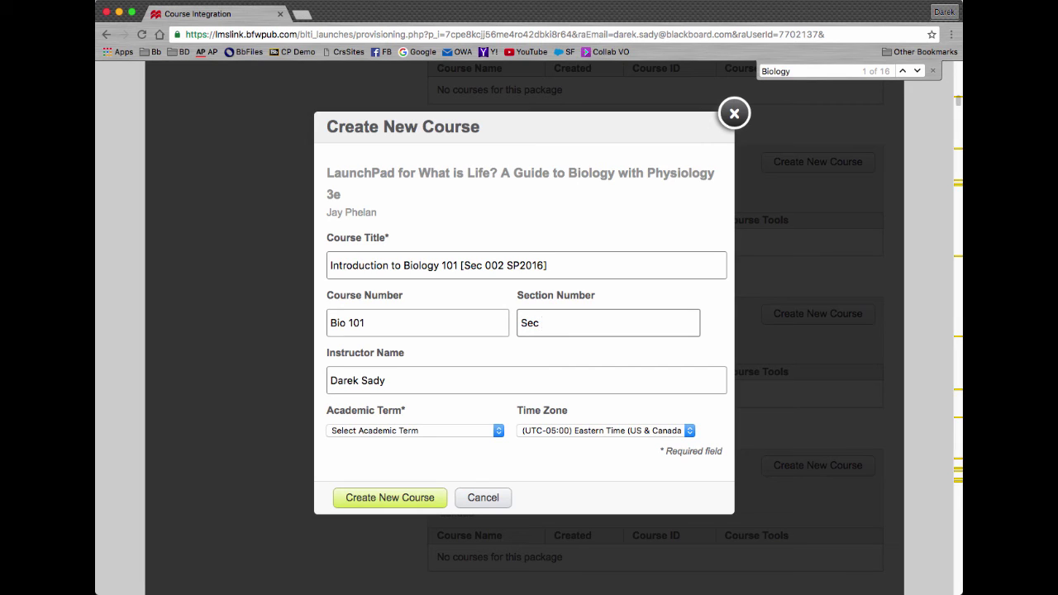
click(404, 430)
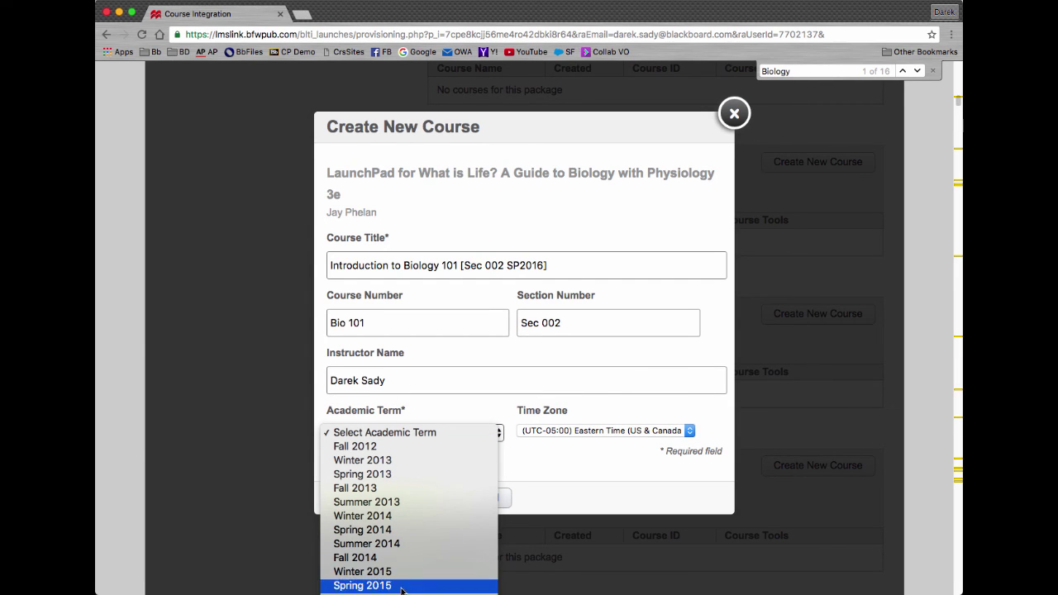
click(439, 520)
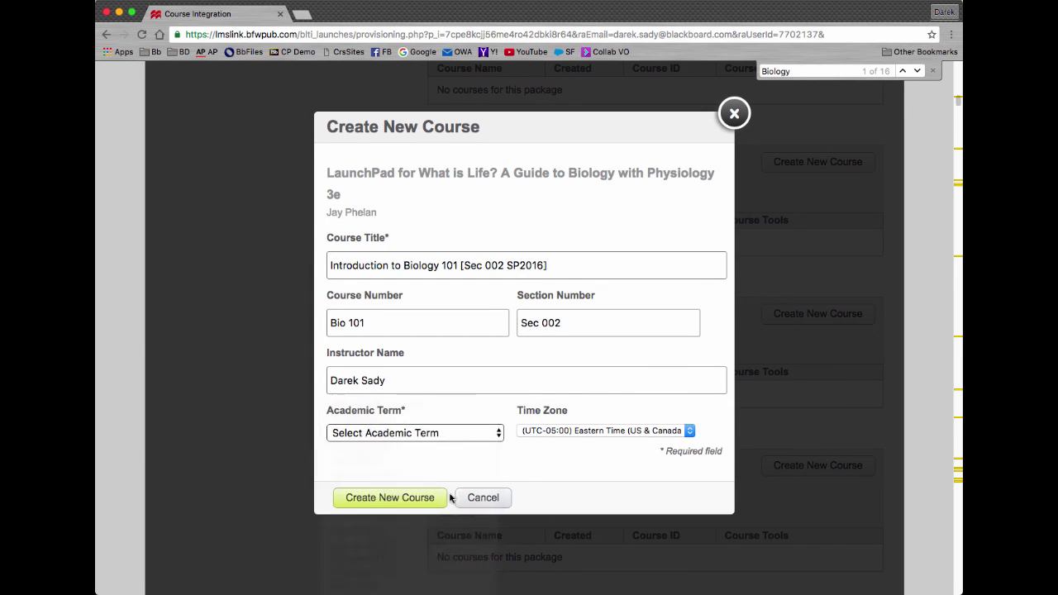
click(398, 501)
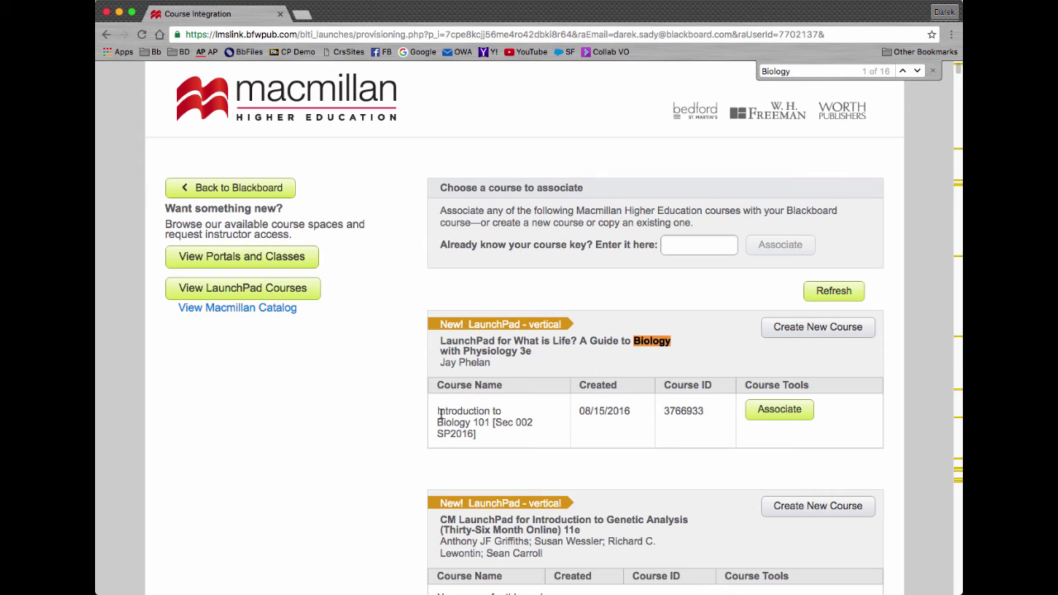
- Associate the new Macmillan course with the Blackboard course and return to Blackboard
click(775, 413)
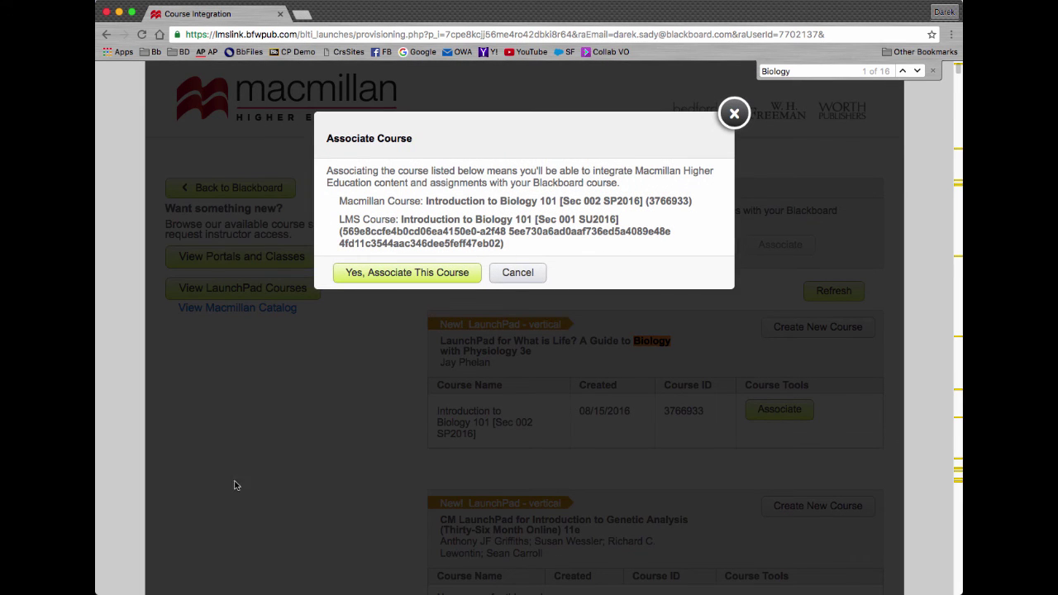
click(393, 273)
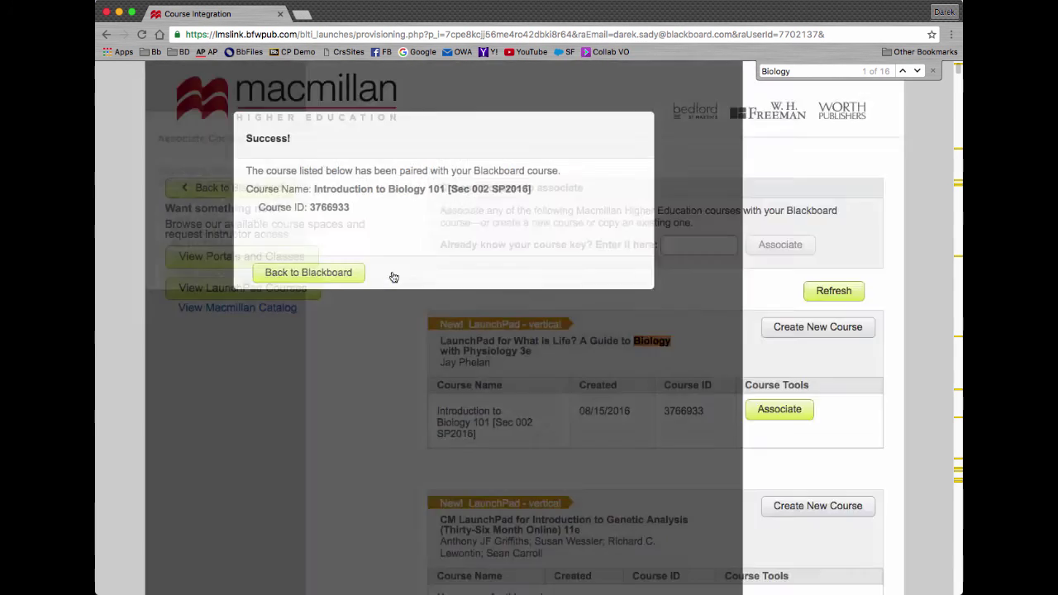
click(392, 275)
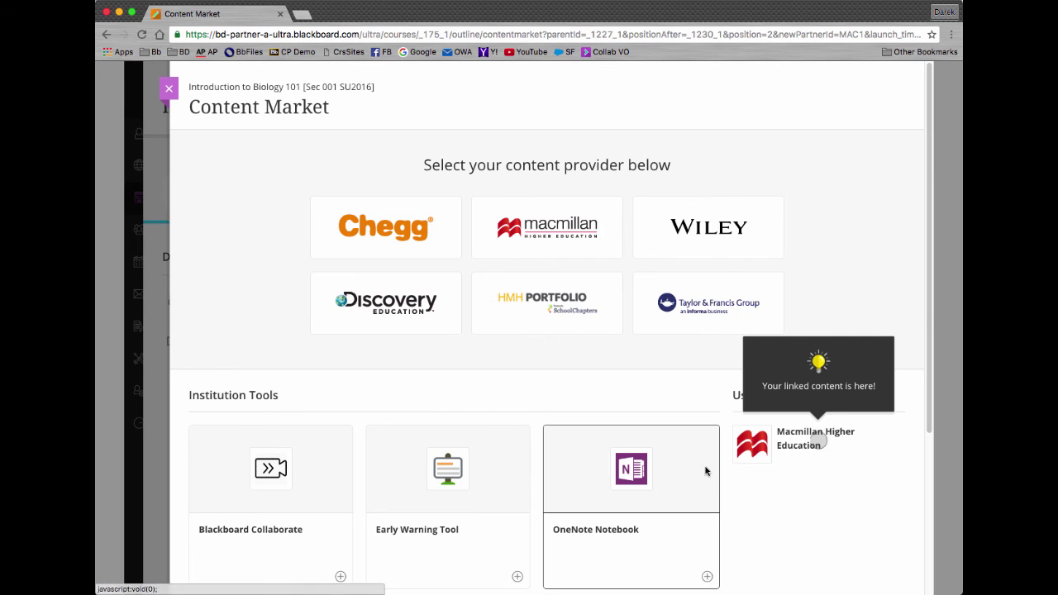
- Open the linked Macmillan content, expand LaunchPad Units, and browse the LaunchPad course site
click(764, 449)
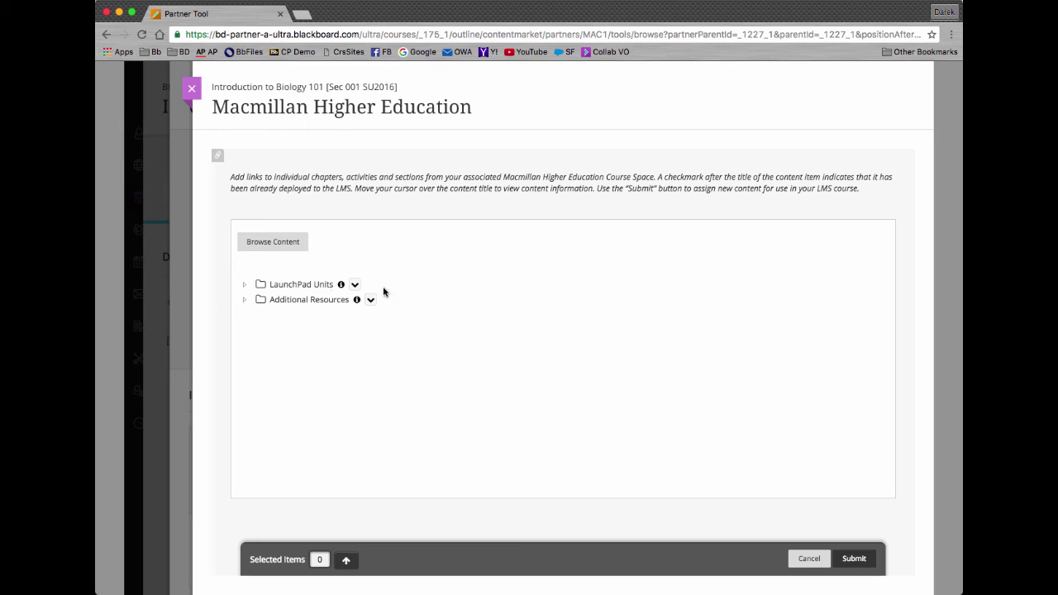
click(245, 286)
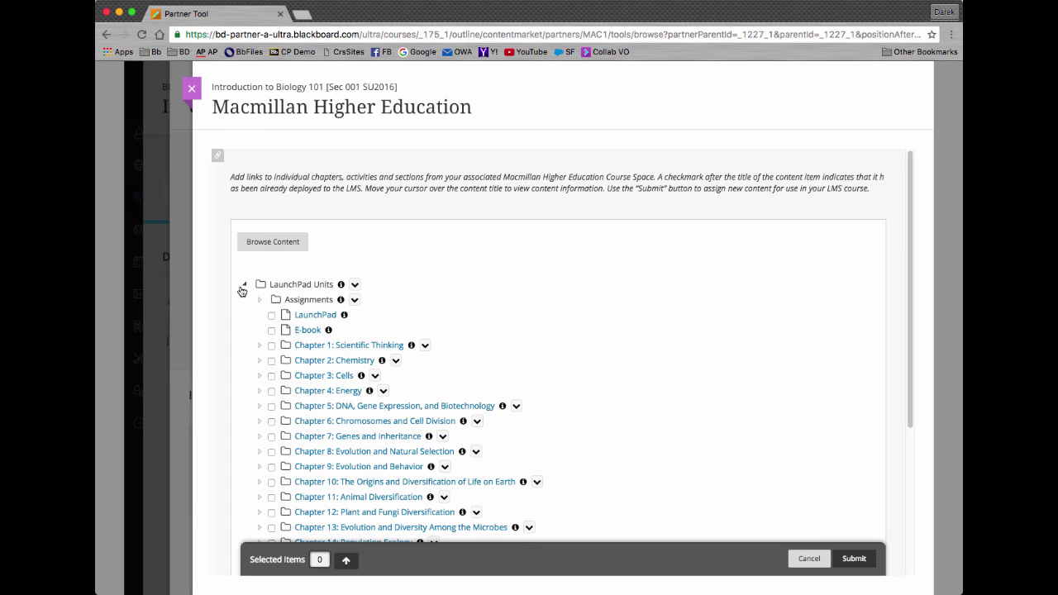
click(263, 243)
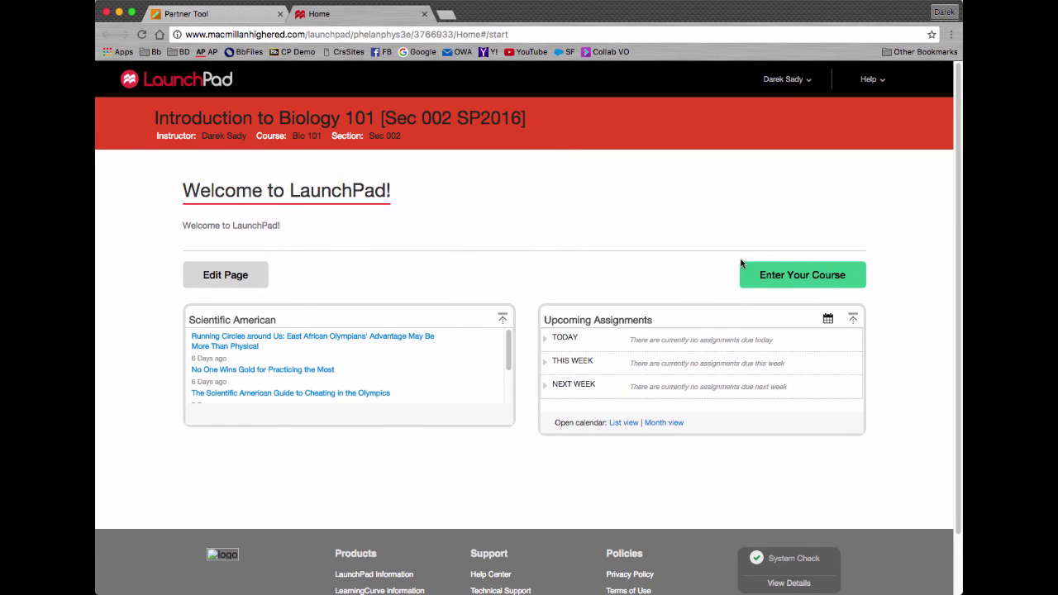
- Enter the LaunchPad course, browse the Chapter 1: Scientific Thinking items, then go back to the Partner Tool tab
click(773, 275)
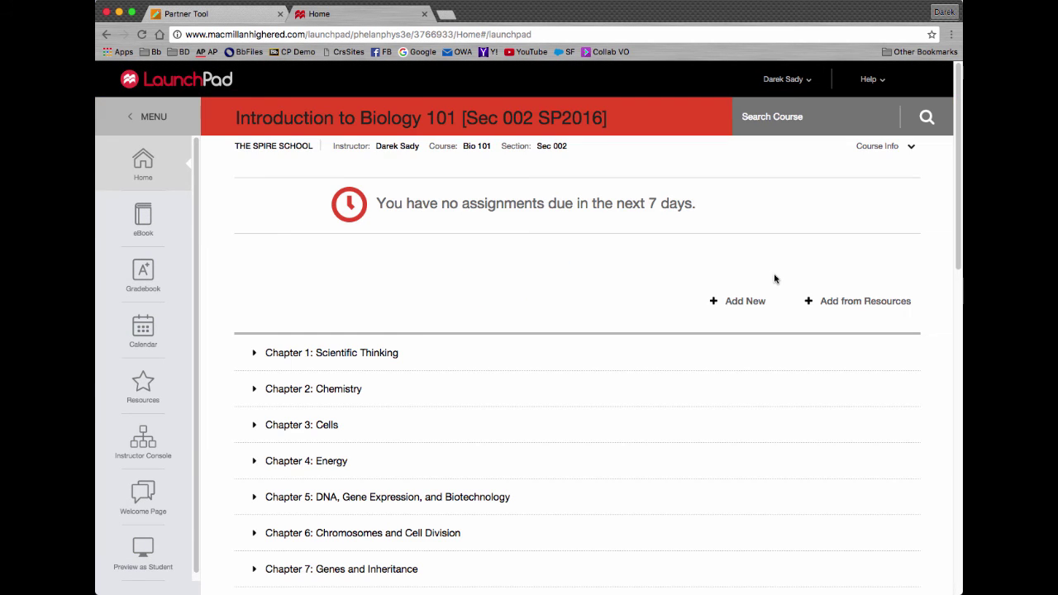
click(252, 353)
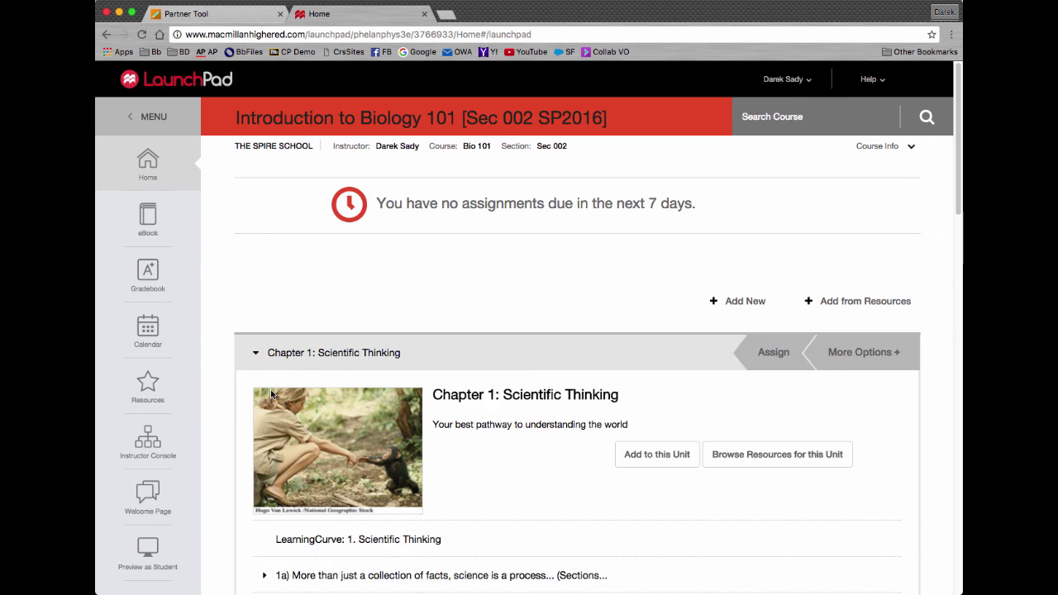
scroll(270, 395, down, 3)
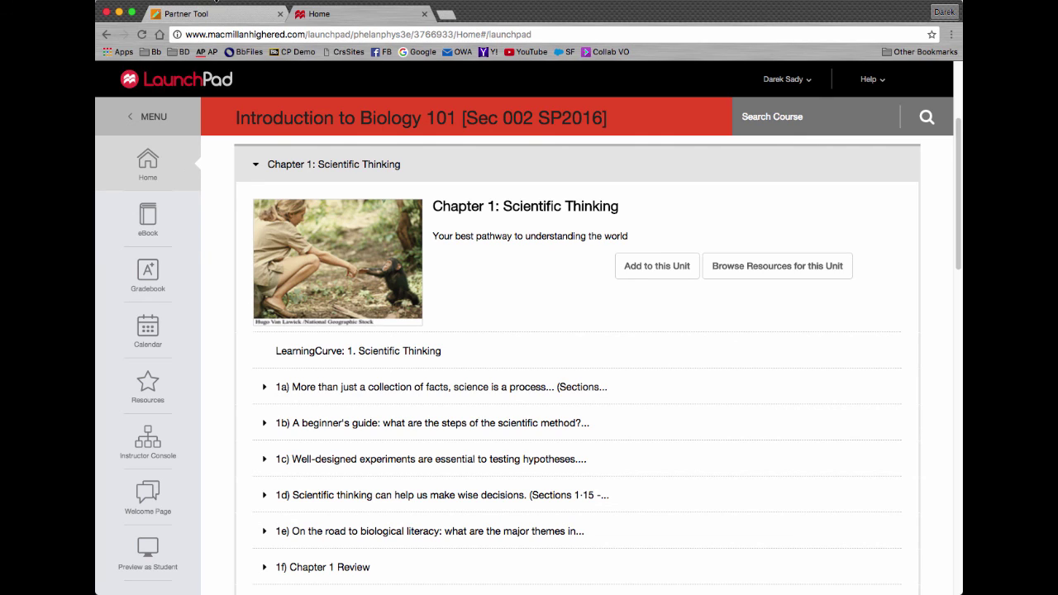
click(221, 16)
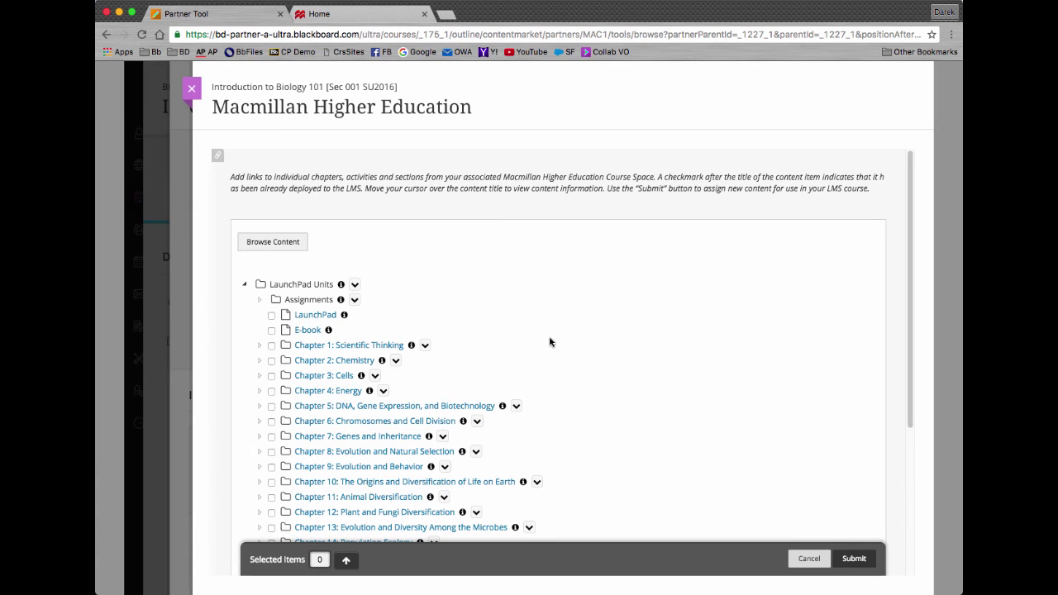
- Under Chapter 1, section 1a, tick reading 1.1 What is science? What is biology? and submit it
click(260, 346)
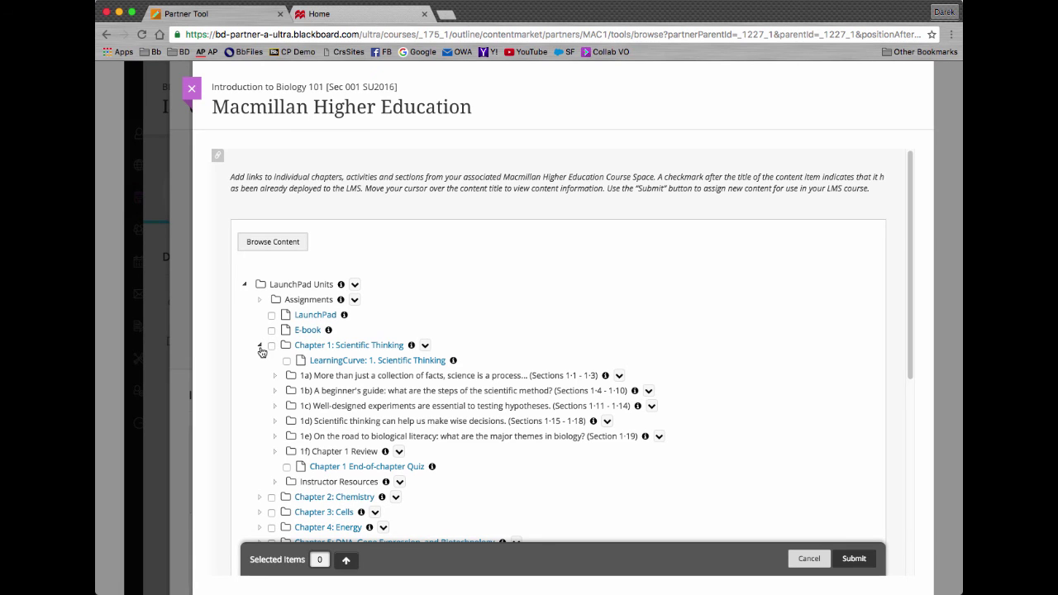
scroll(273, 352, down, 1)
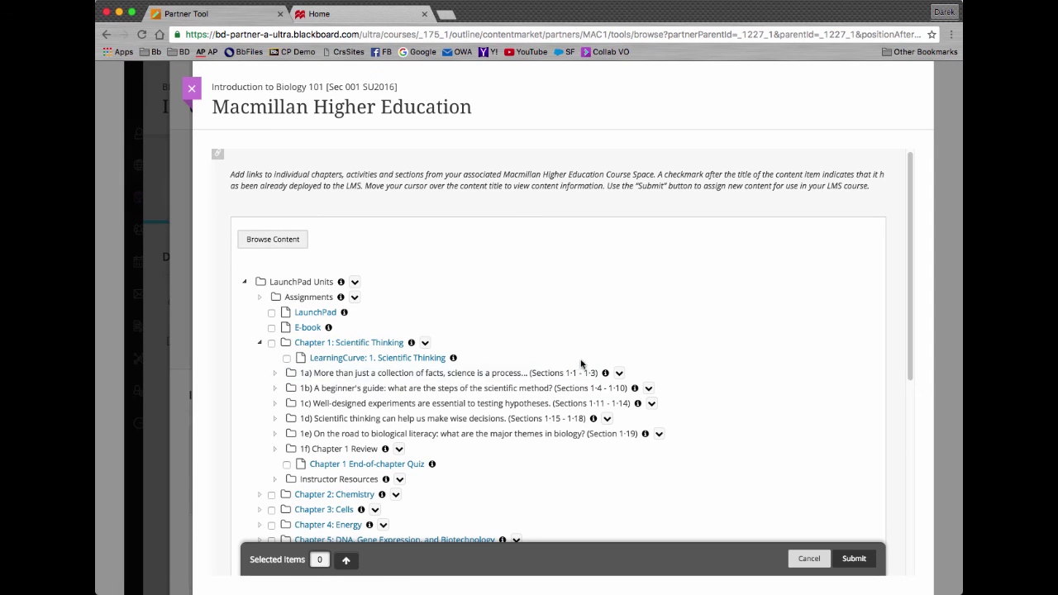
click(274, 373)
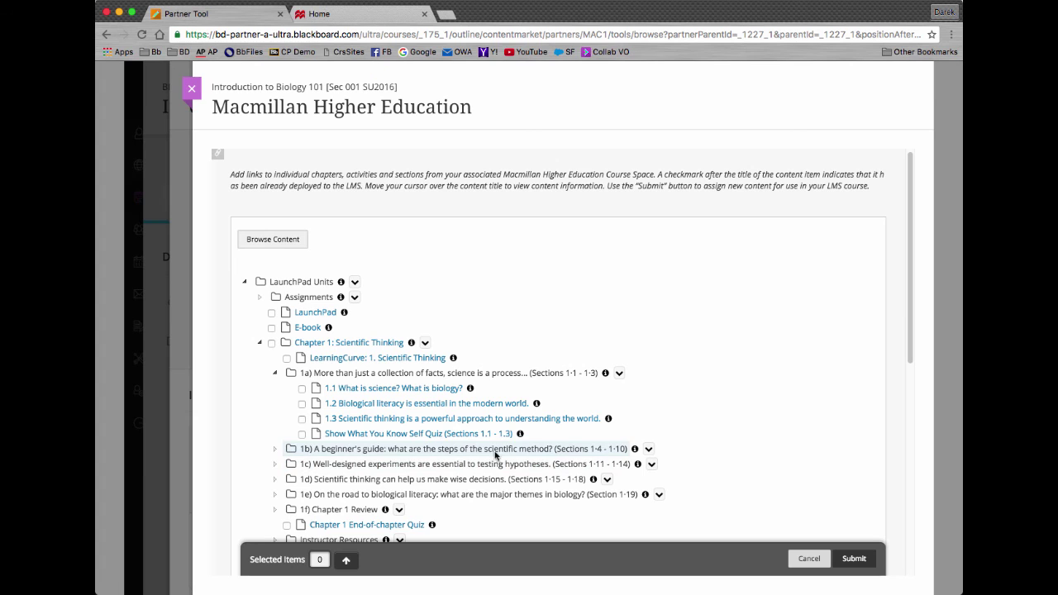
click(301, 388)
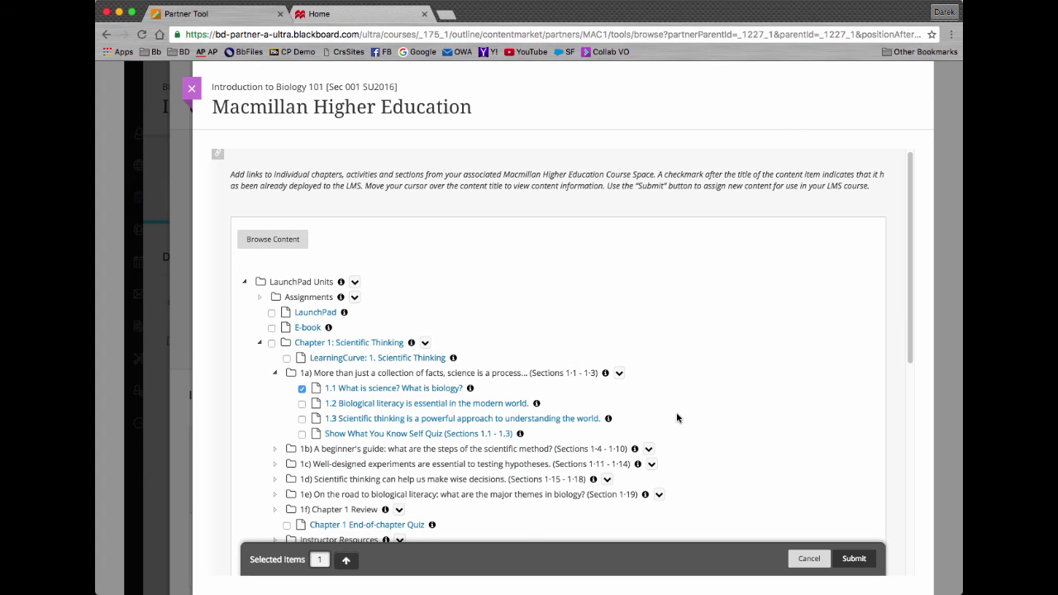
scroll(496, 397, down, 5)
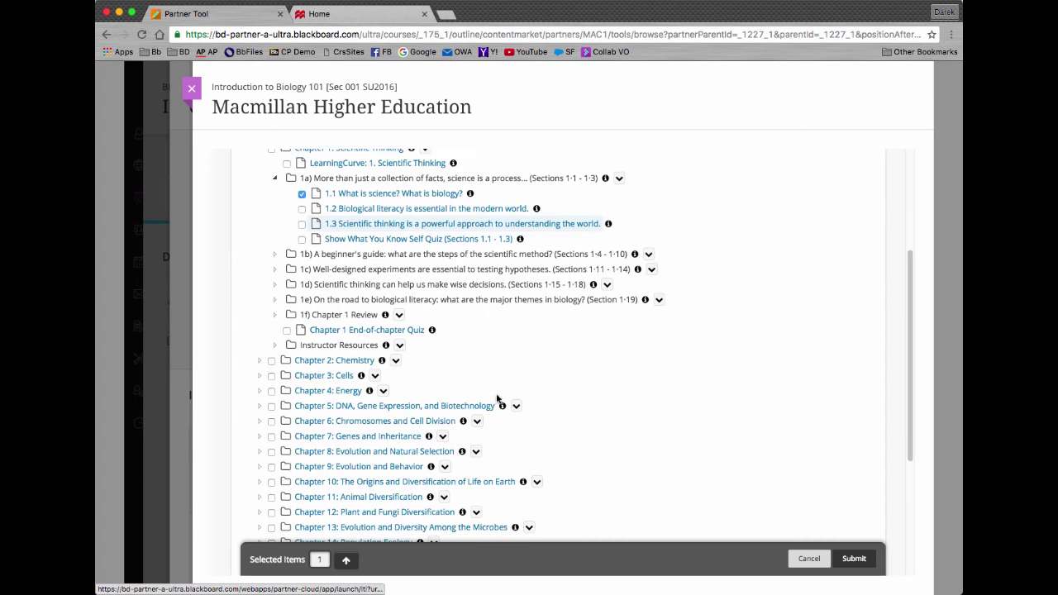
scroll(498, 404, down, 5)
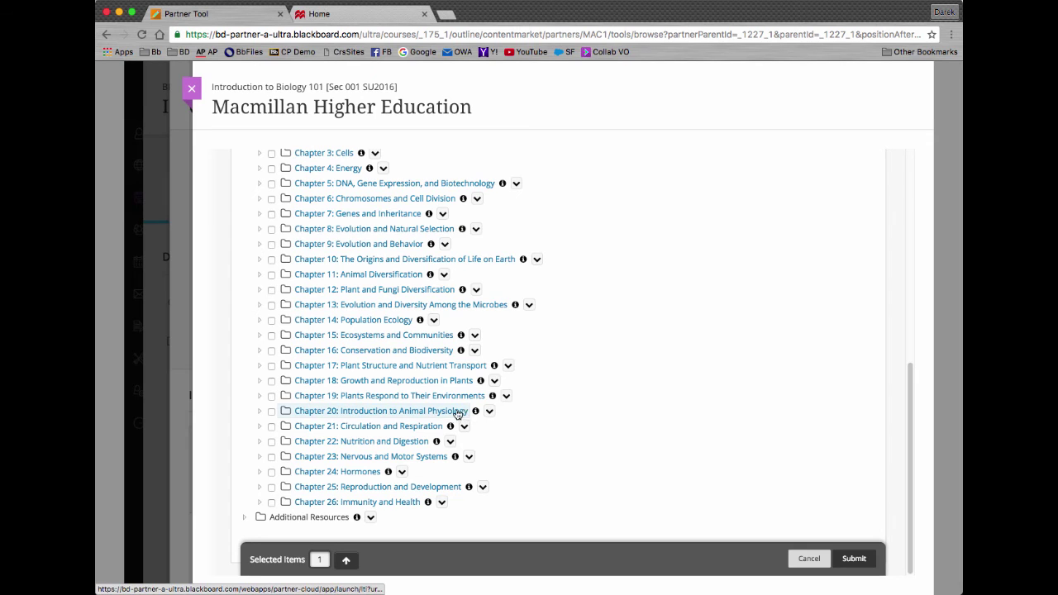
scroll(463, 410, up, 3)
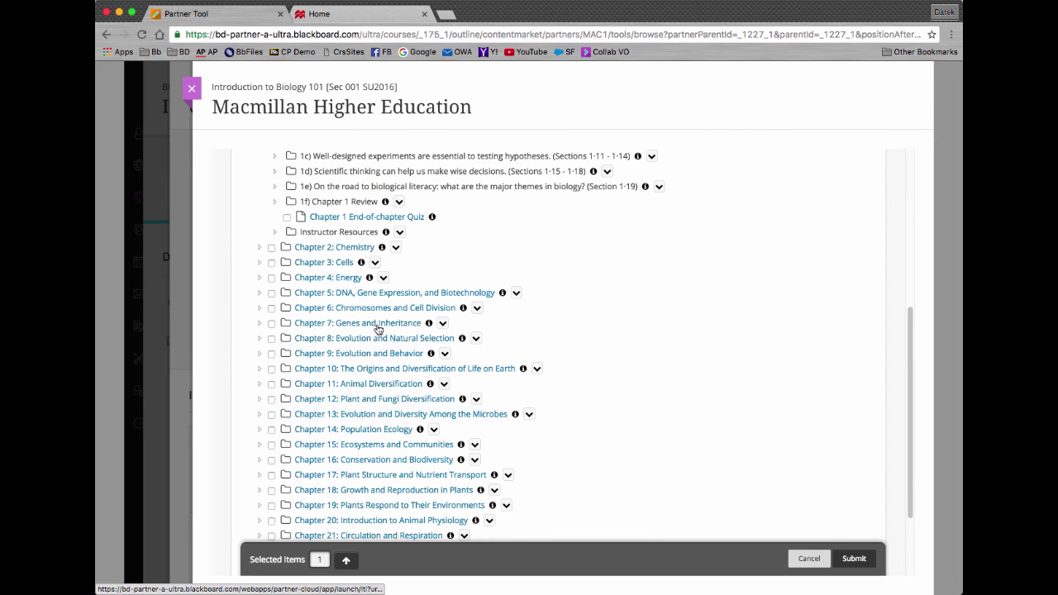
scroll(385, 312, up, 6)
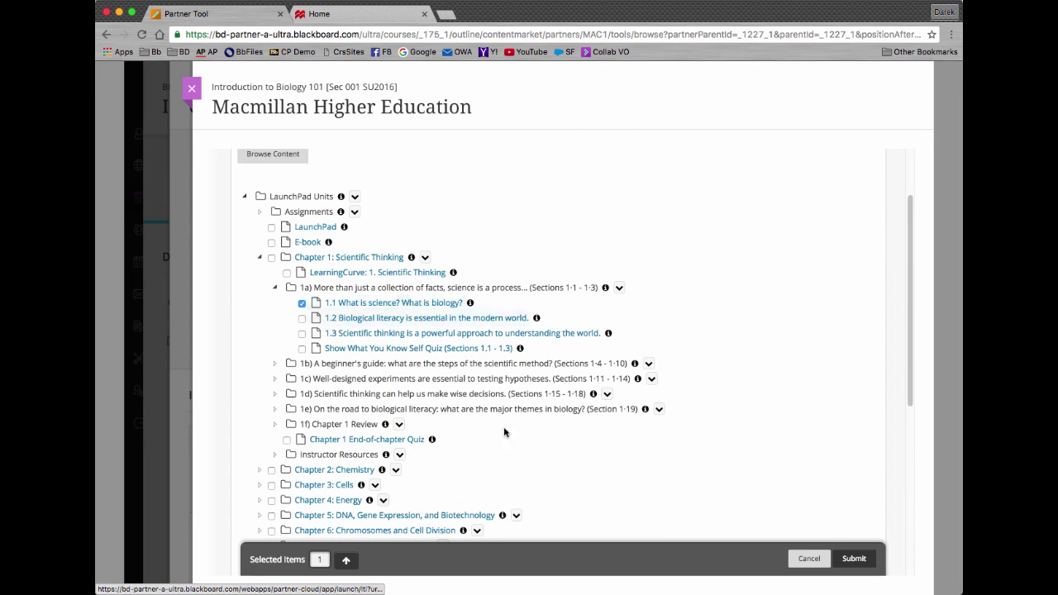
click(854, 559)
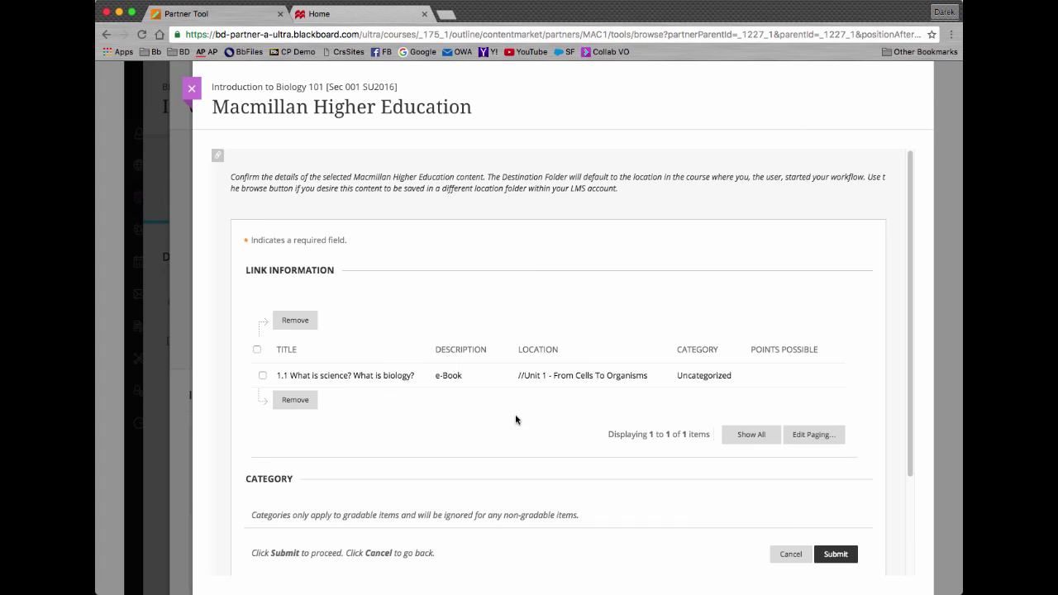
- Confirm the 1.1 e-Book link into Unit 1 - From Cells To Organisms and switch it from Hidden to Visible to students
scroll(515, 419, down, 2)
click(834, 554)
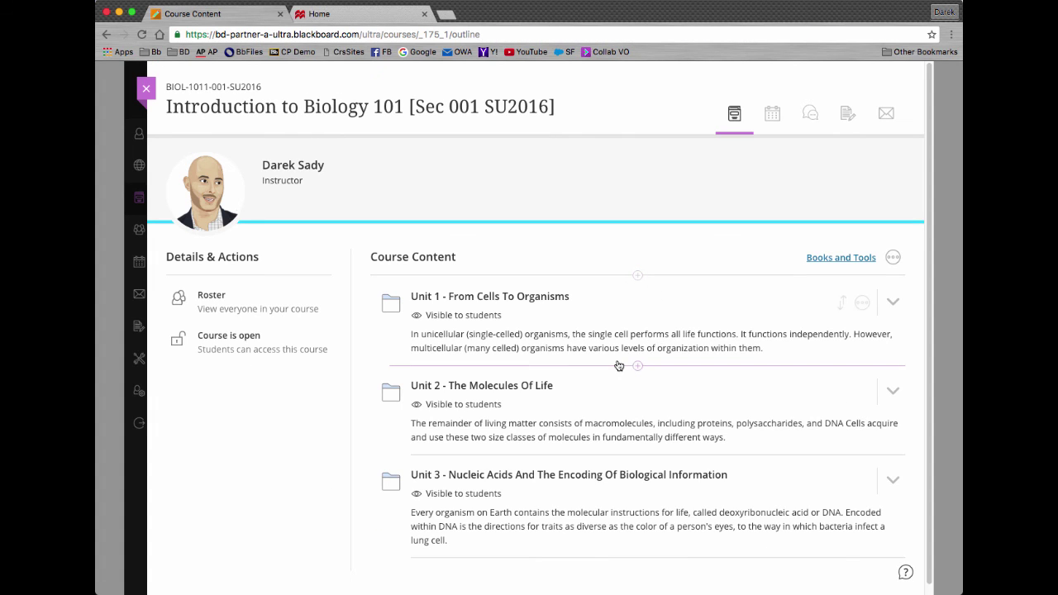
click(893, 303)
scroll(783, 302, down, 3)
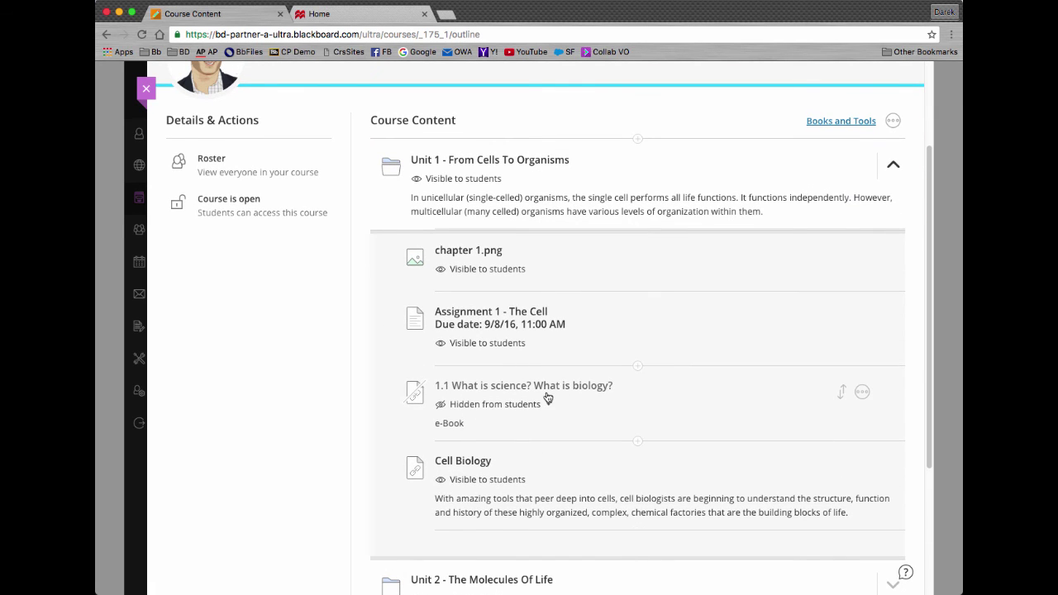
click(487, 405)
click(485, 430)
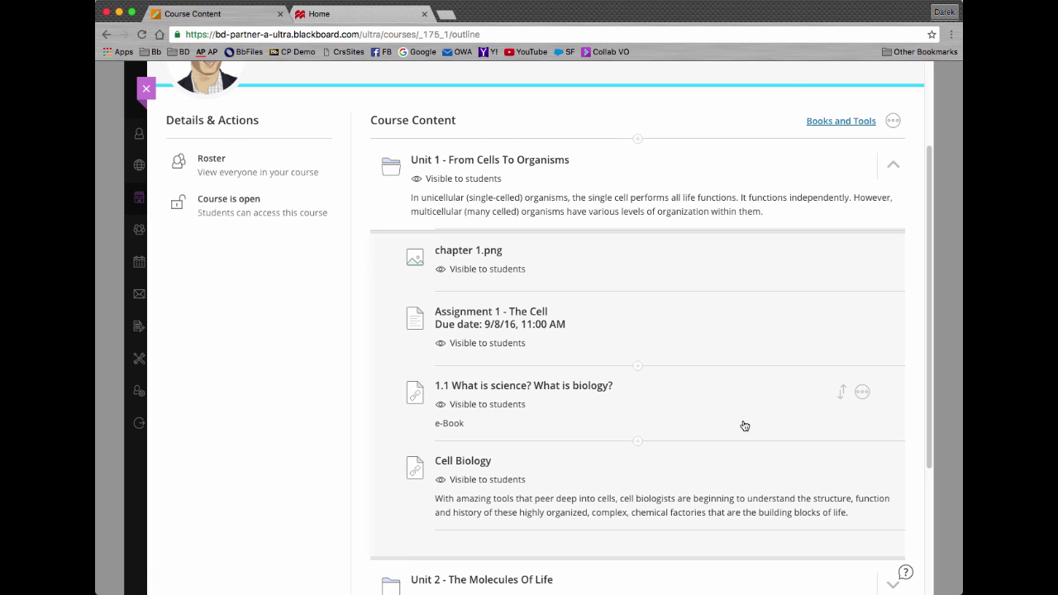
click(637, 443)
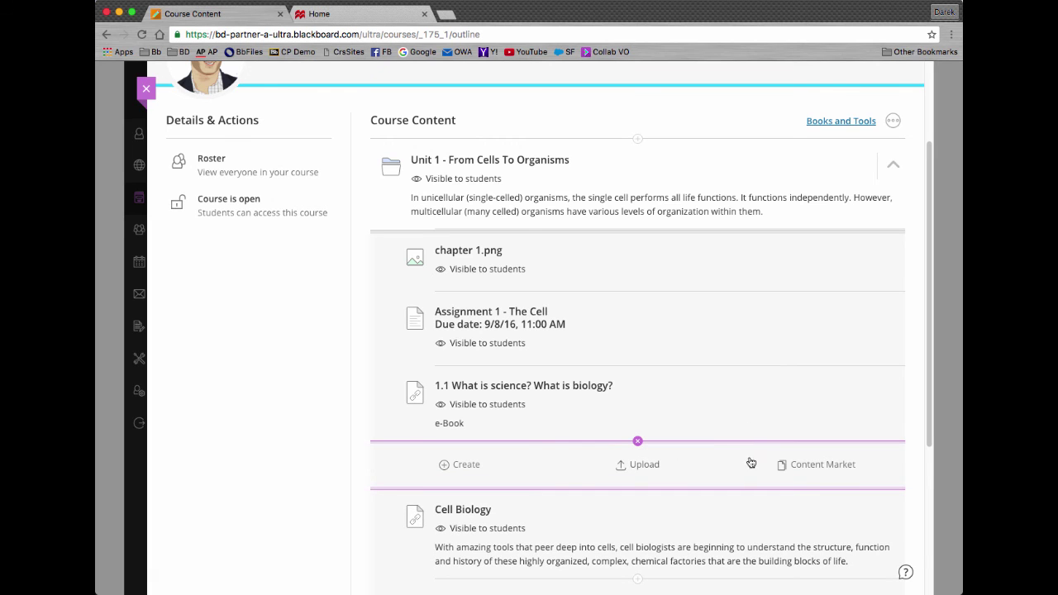
- Reopen the LaunchPad course through Content Market's Macmillan Higher Education entry under Used in this course
click(813, 468)
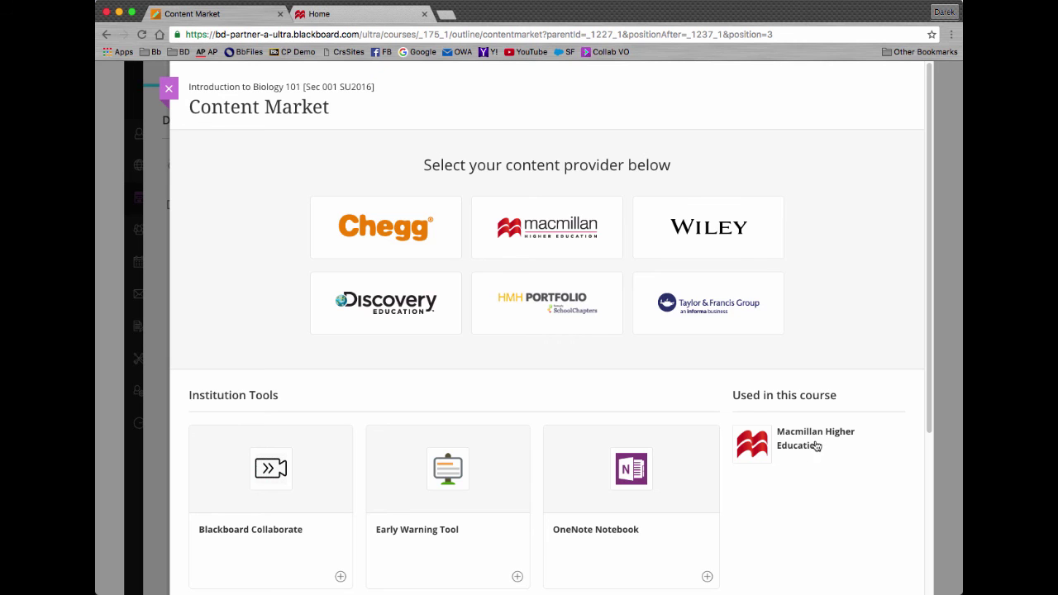
click(813, 446)
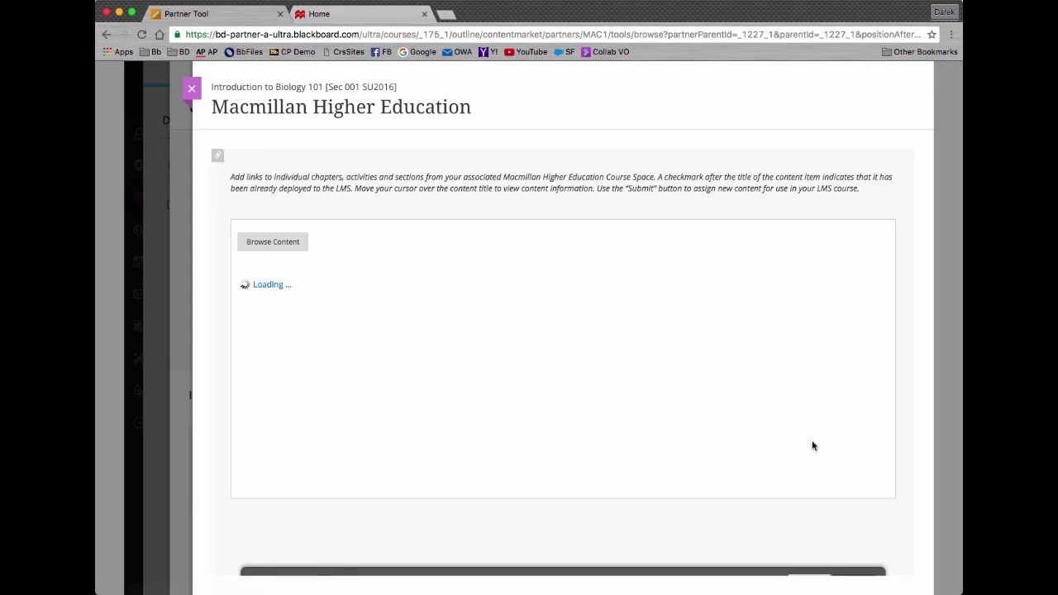
click(275, 246)
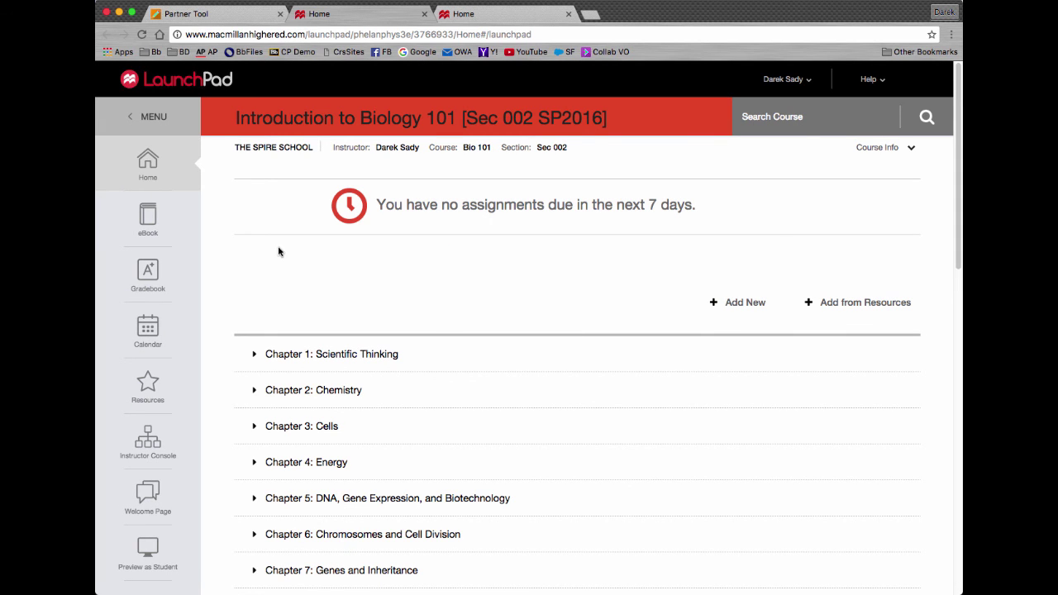
- Assign the Chapter 1 End-of-chapter Quiz to the class, due September 9, 2016, and return to Home
click(257, 354)
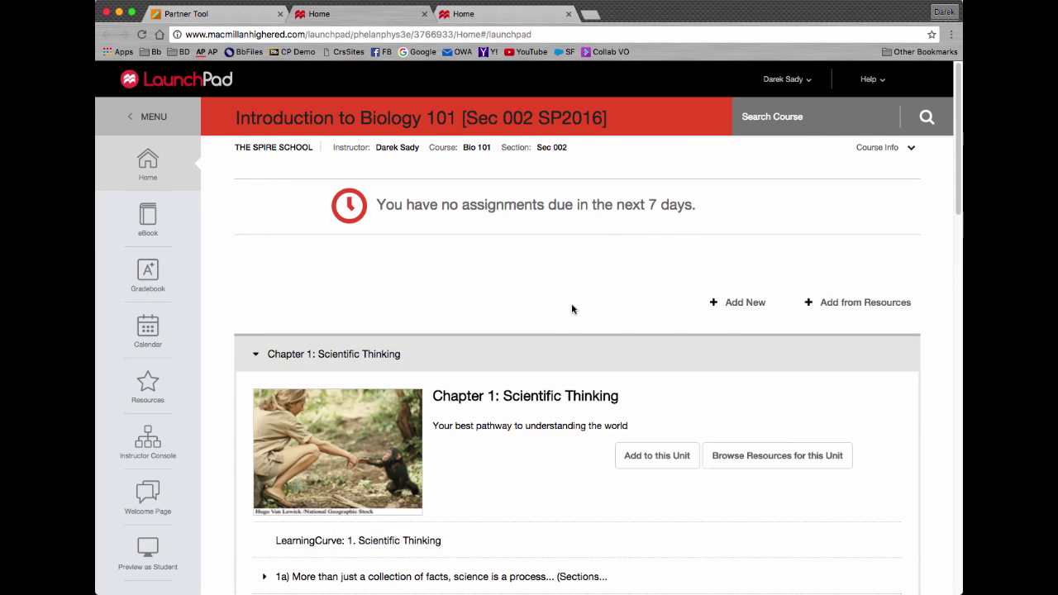
scroll(571, 308, down, 3)
scroll(569, 310, down, 1)
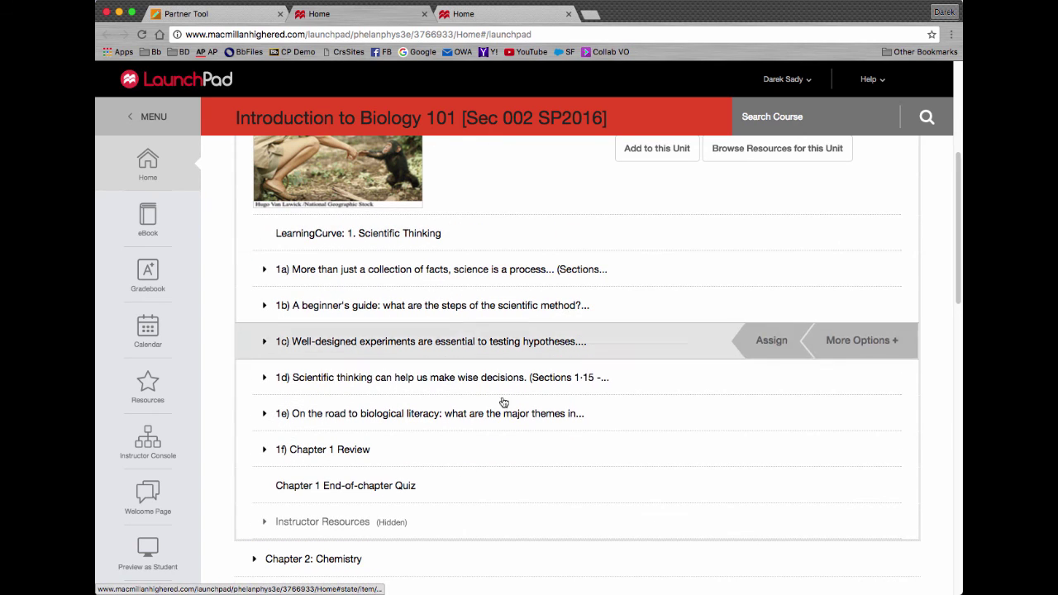
click(771, 485)
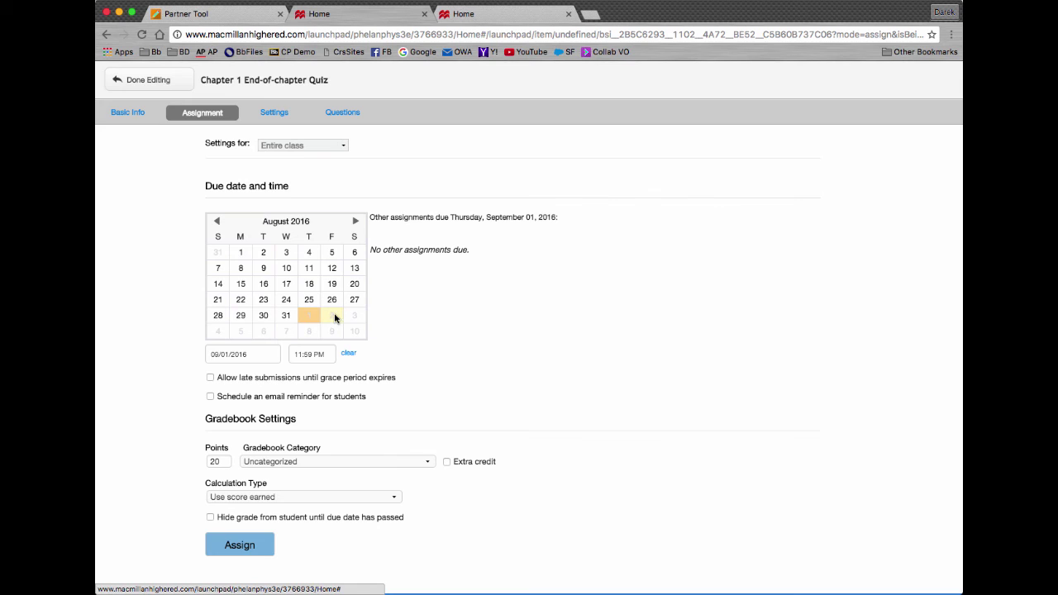
click(331, 330)
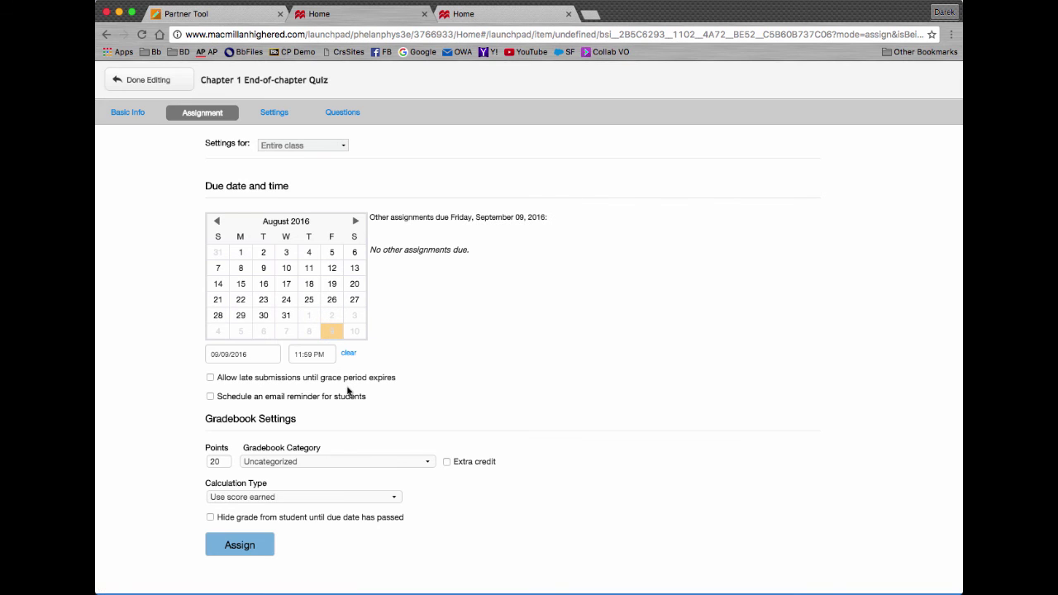
click(229, 546)
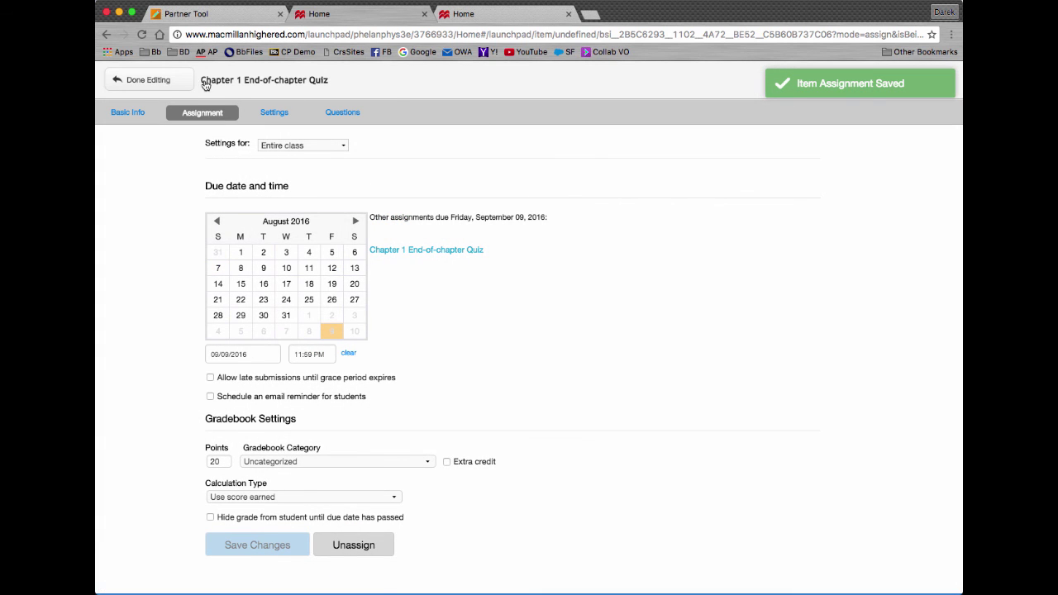
click(149, 80)
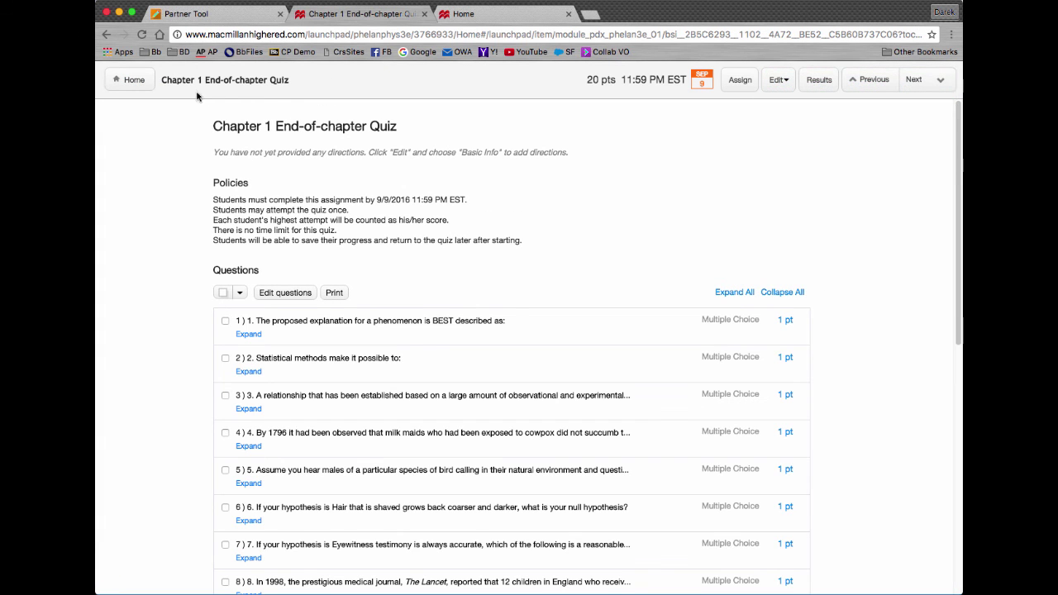
click(132, 81)
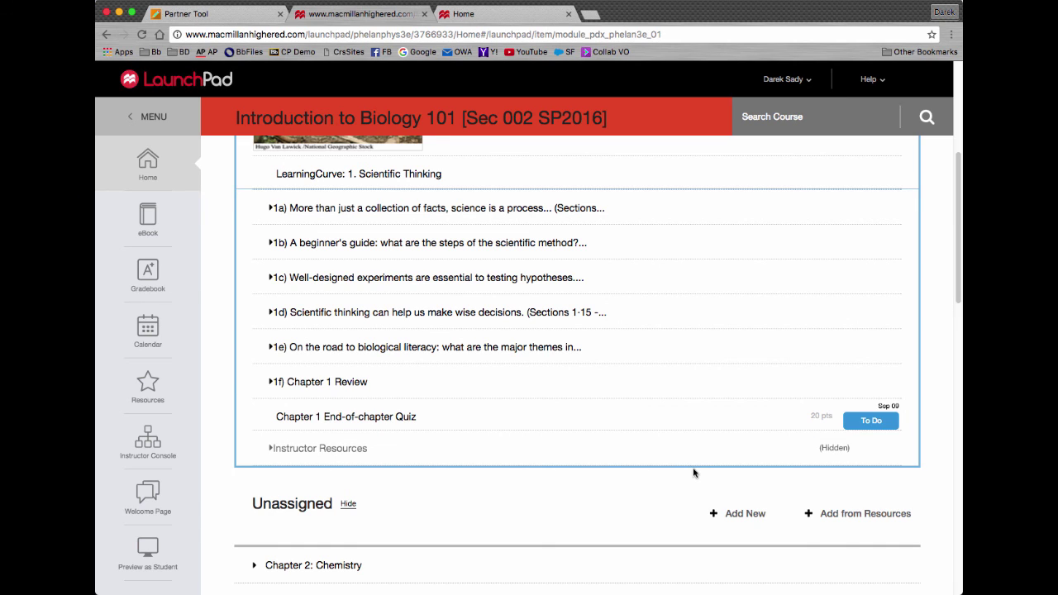
scroll(686, 473, up, 4)
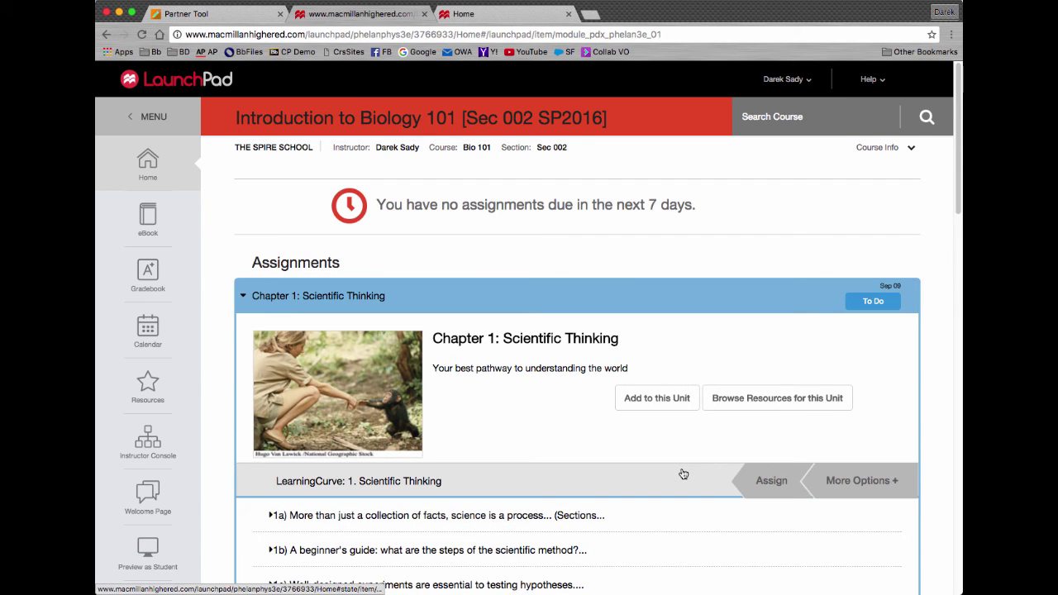
- Under LaunchPad Units > Chapter 1, tick the End-of-chapter Quiz and add its link with the default category
click(221, 16)
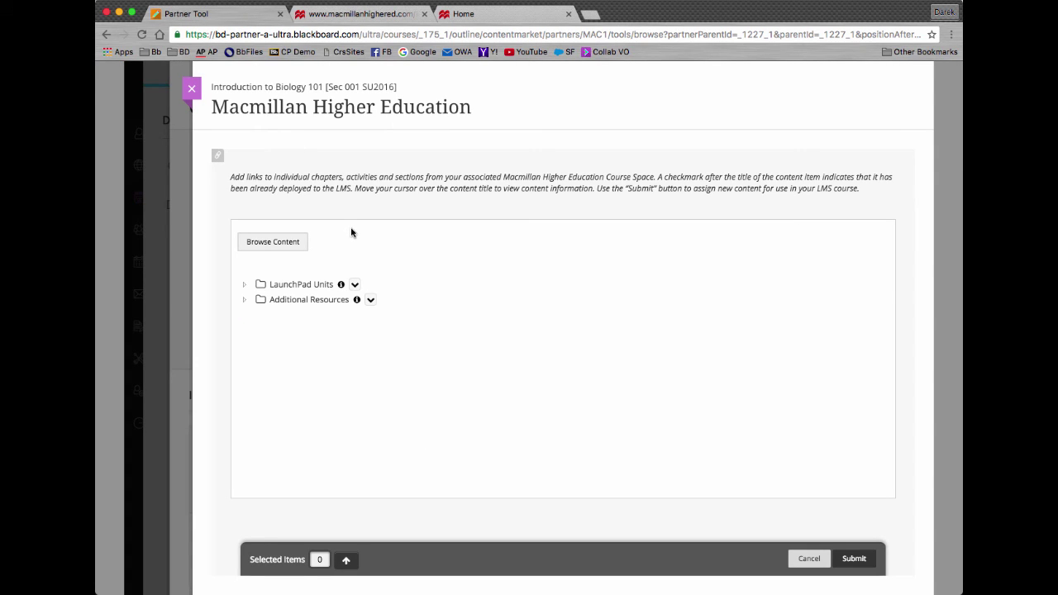
click(354, 284)
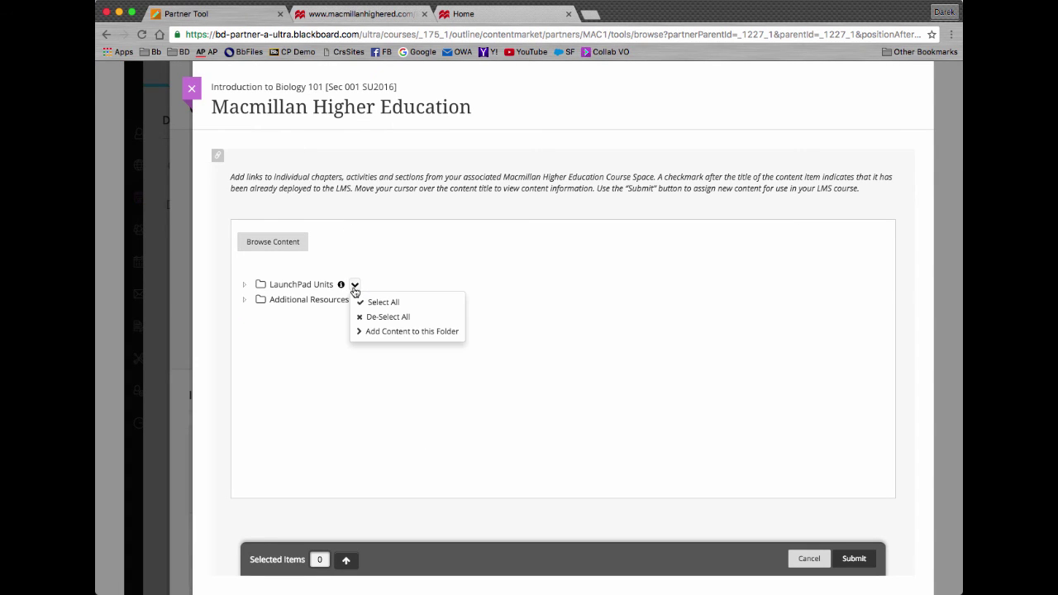
click(245, 284)
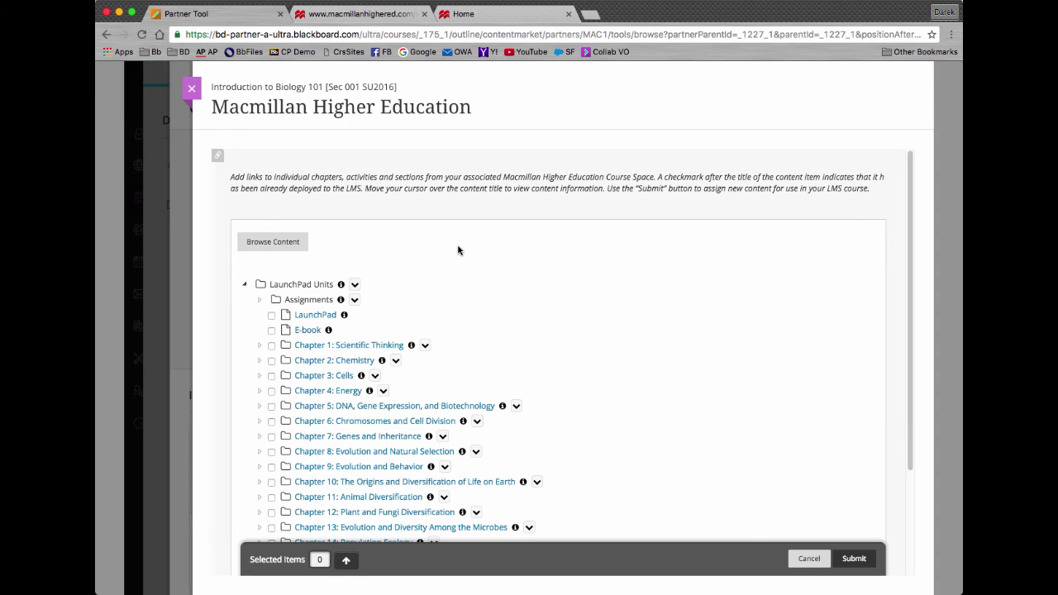
click(259, 346)
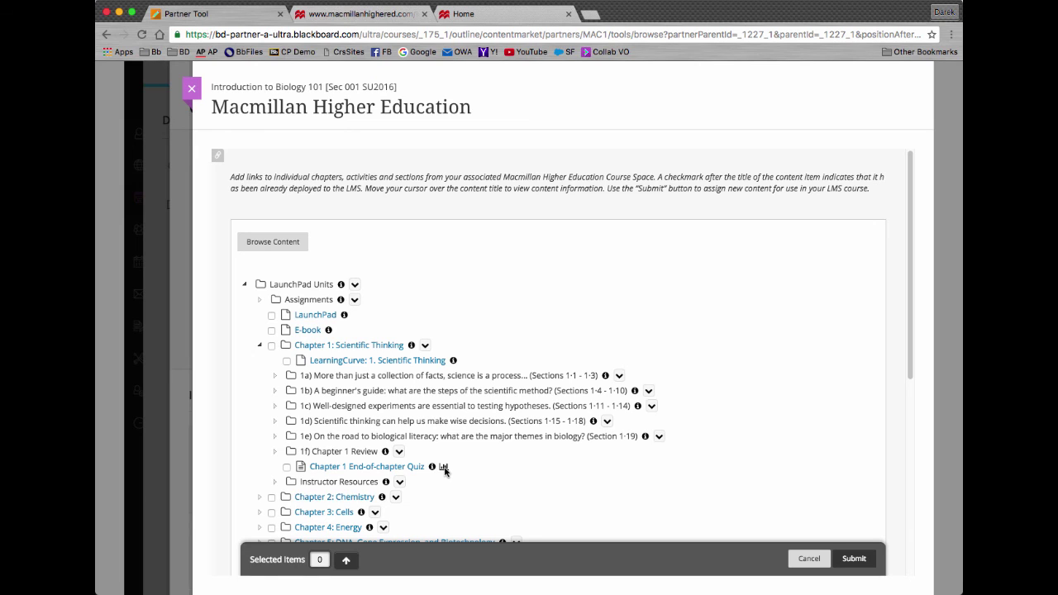
click(287, 467)
click(854, 559)
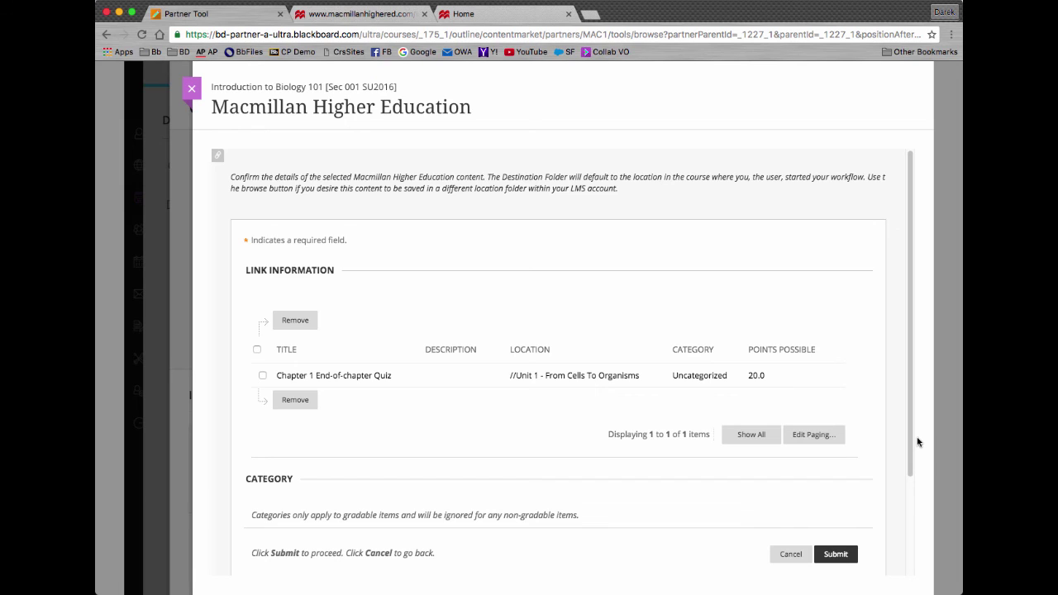
scroll(818, 430, down, 2)
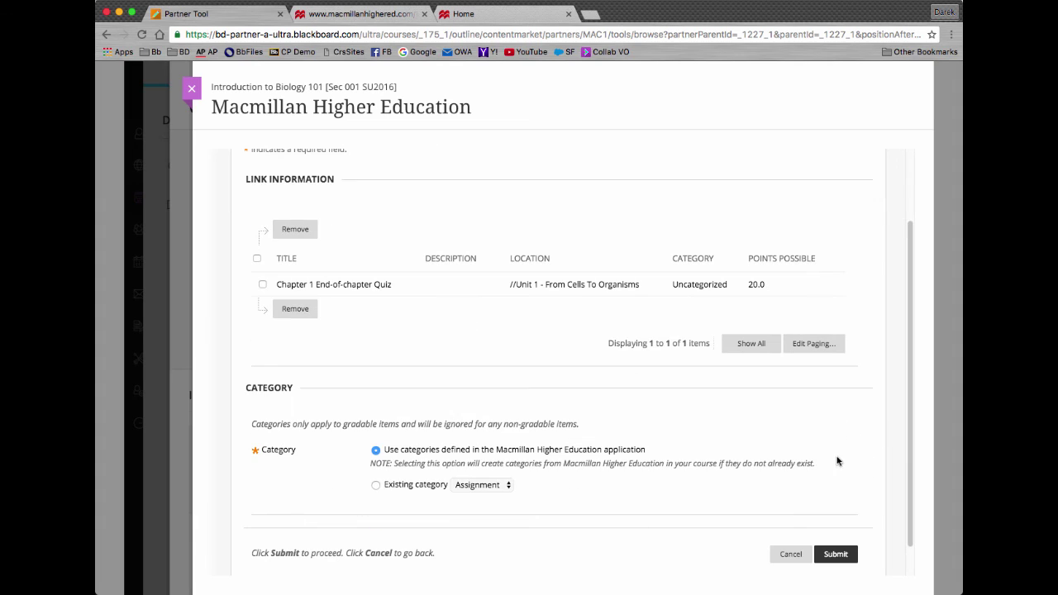
click(836, 554)
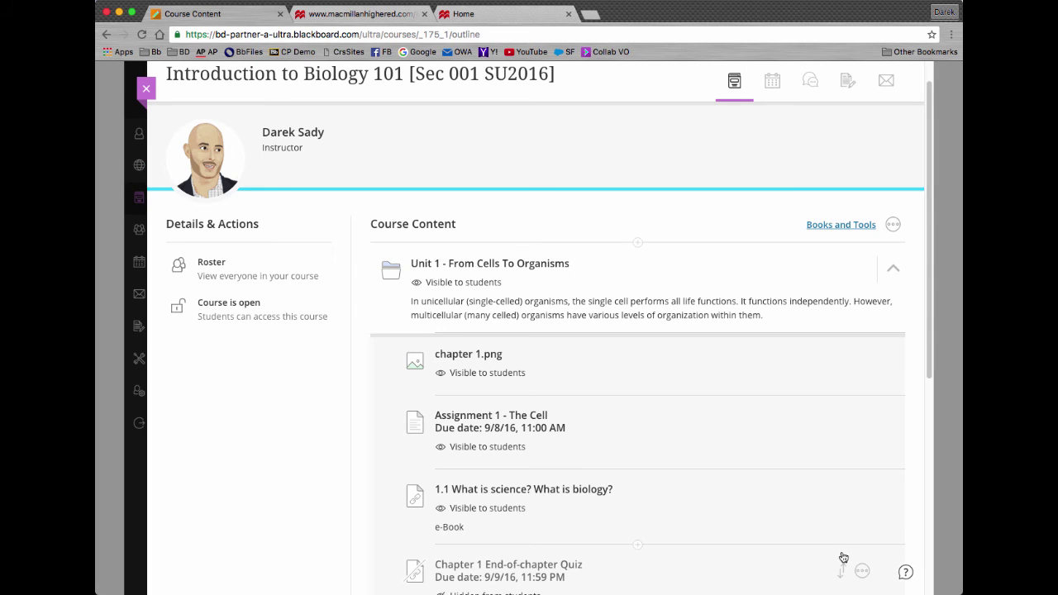
- Set the Chapter 1 End-of-chapter Quiz to Visible to students
scroll(653, 262, down, 2)
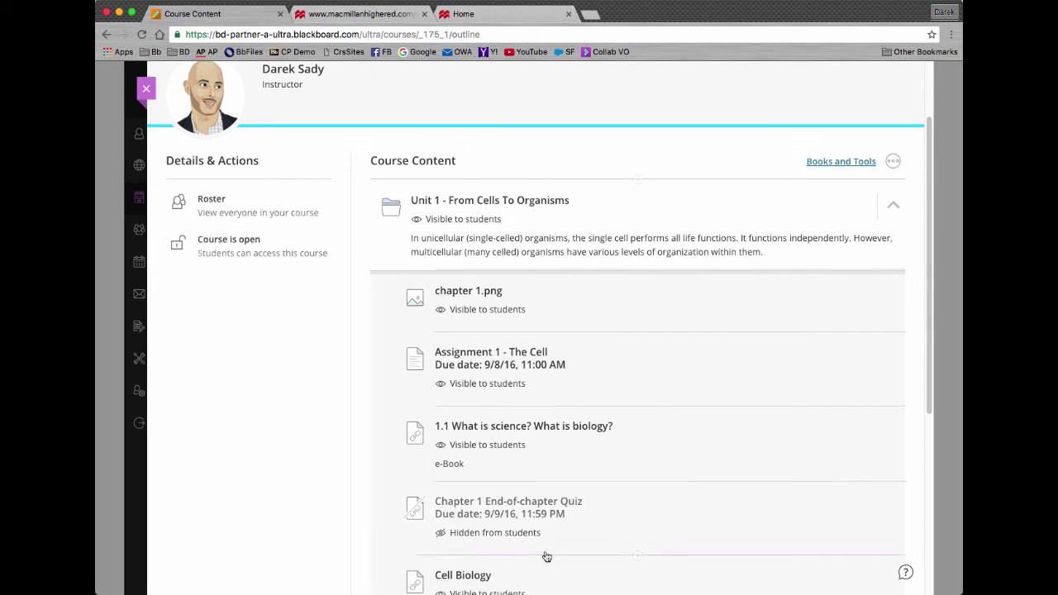
click(453, 532)
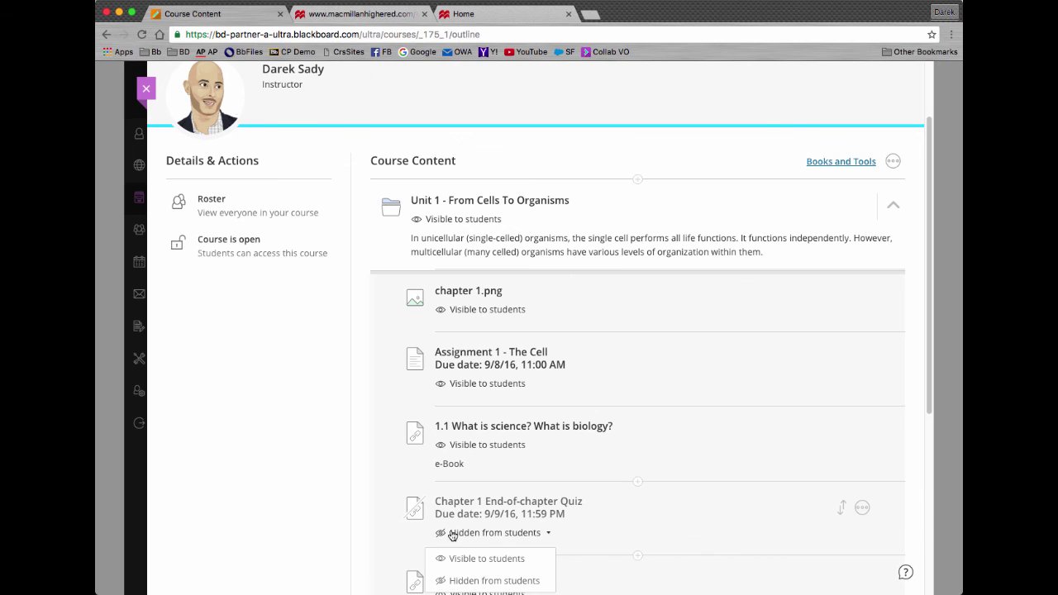
click(460, 557)
- Move the 1.1 What is science? link above Assignment 1 and open the Chapter 1 quiz
scroll(558, 524, down, 2)
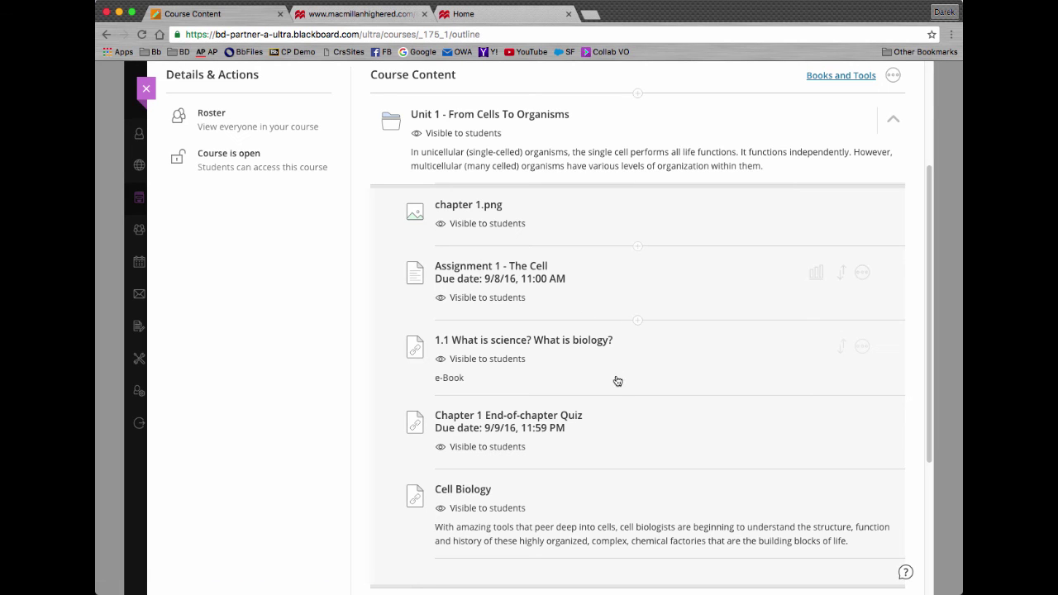
drag(840, 347, 834, 285)
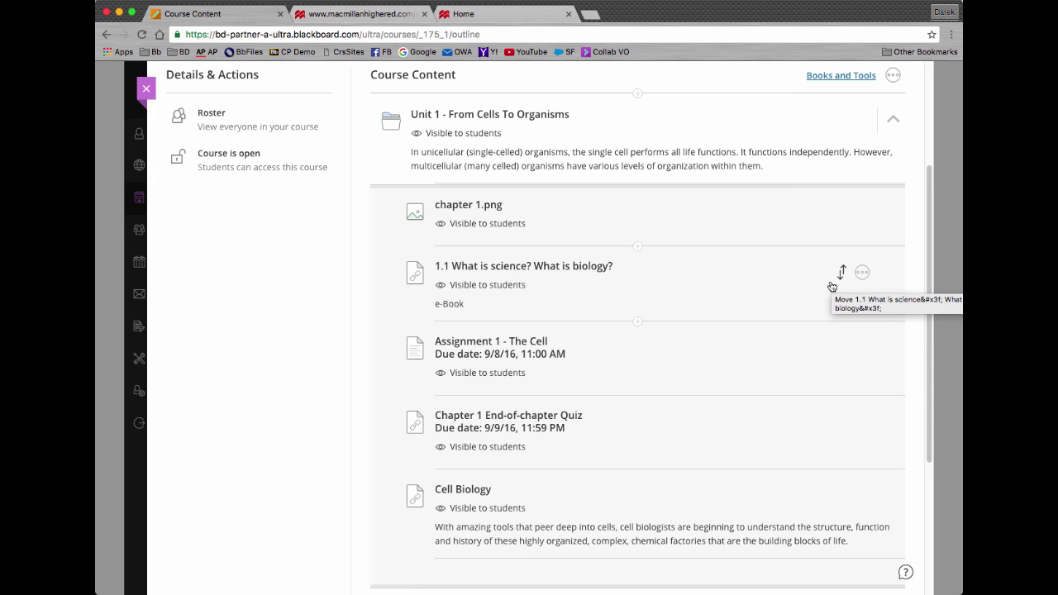
click(522, 428)
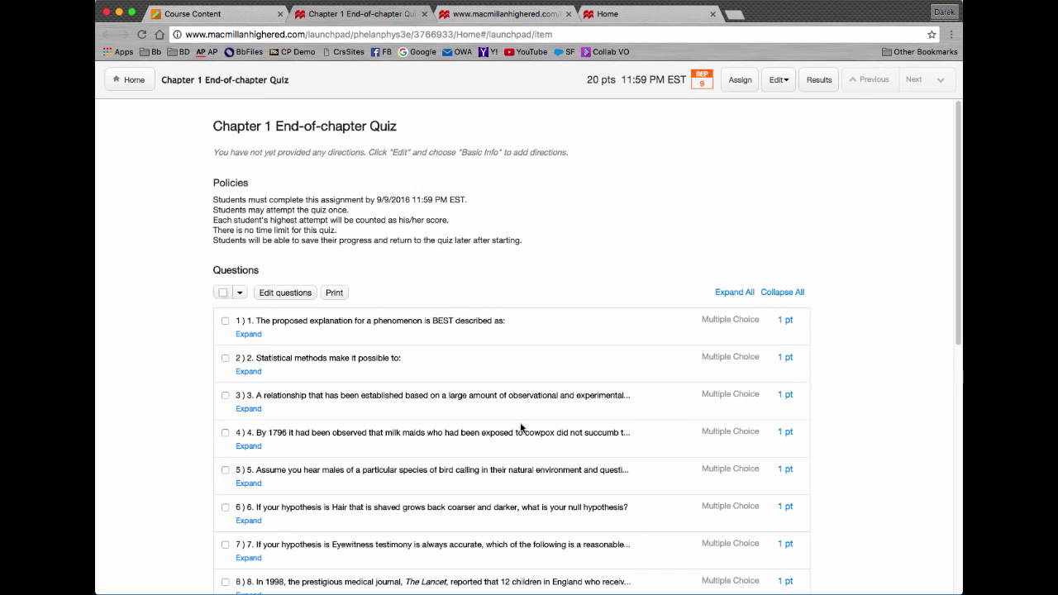
- Go back to the Blackboard Course Content tab
click(213, 16)
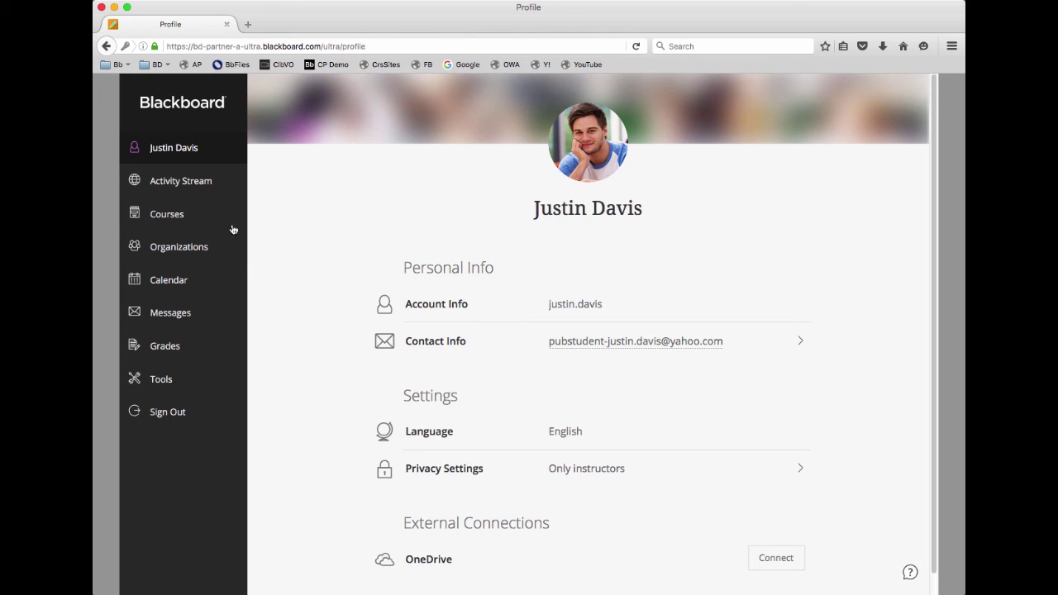
- From Courses, open the Introduction to Biology 101 card and expand Unit 1
click(199, 219)
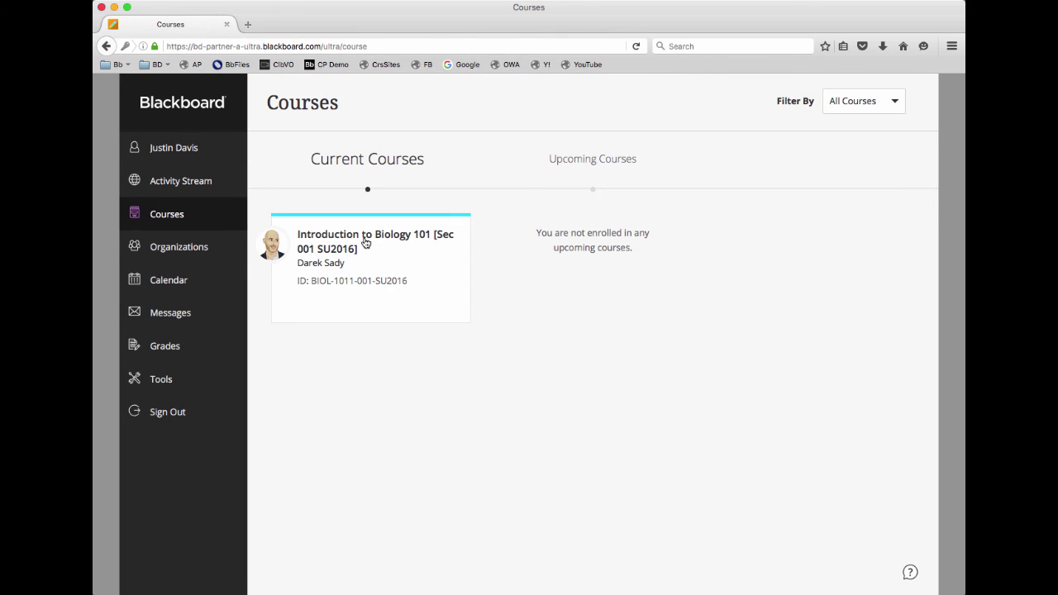
click(364, 241)
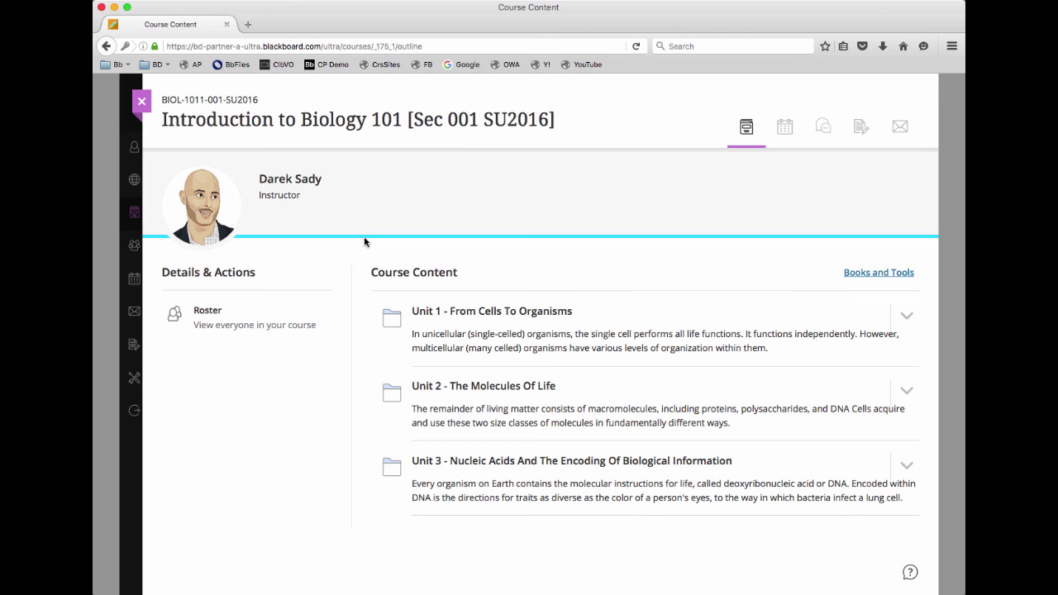
click(515, 328)
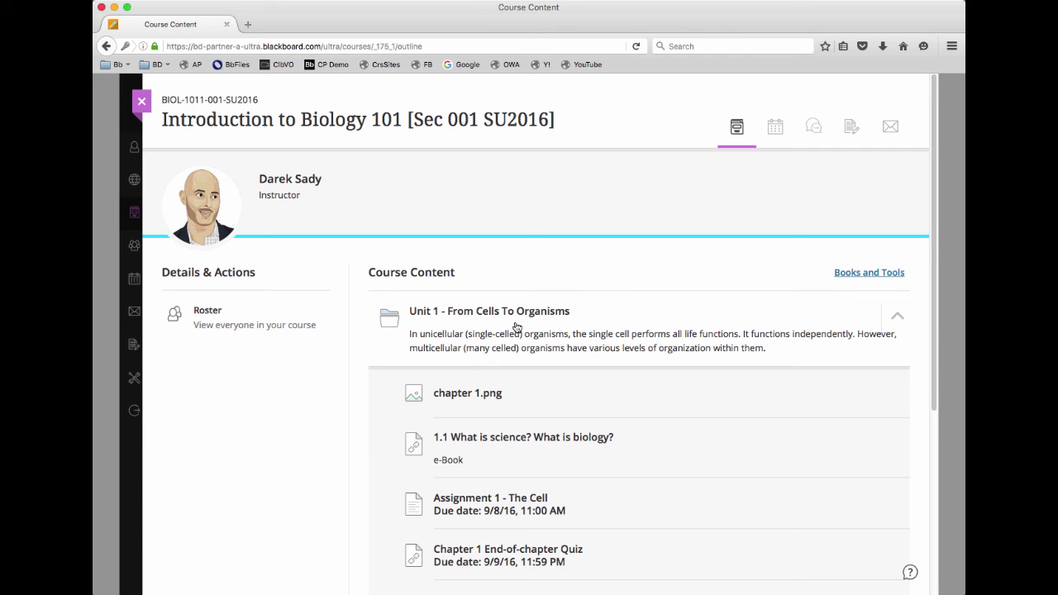
scroll(516, 328, down, 3)
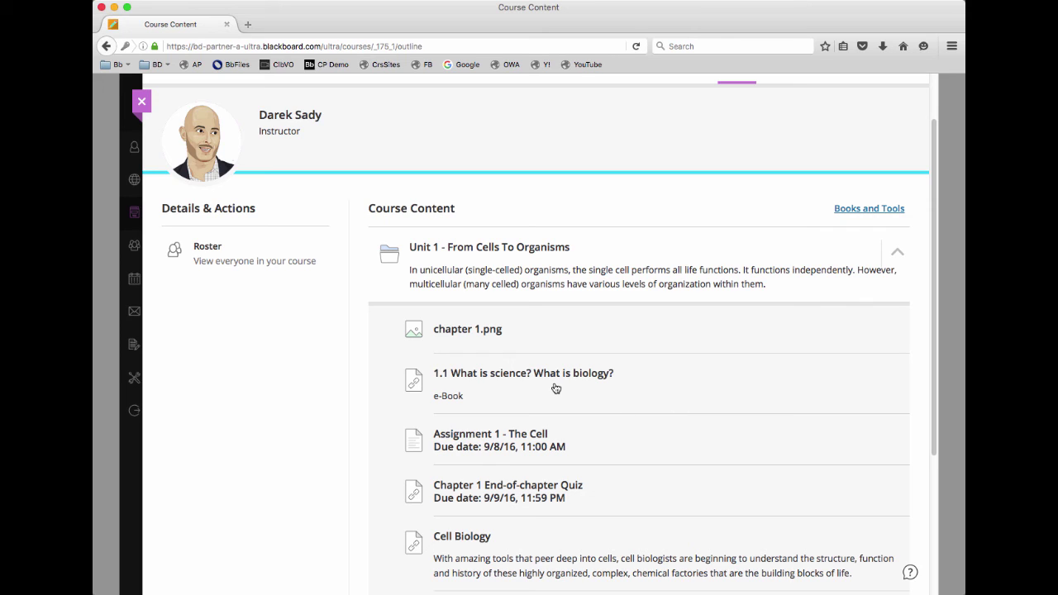
- Open the 1.1 What is science? link, choose 'I agree to share', and launch the Macmillan content
click(514, 374)
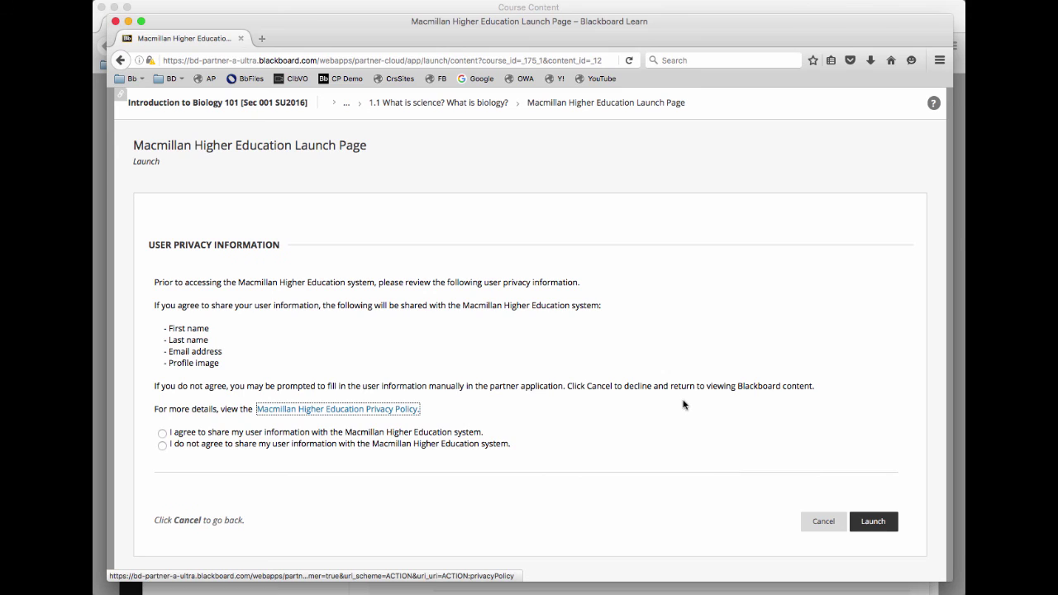
click(162, 433)
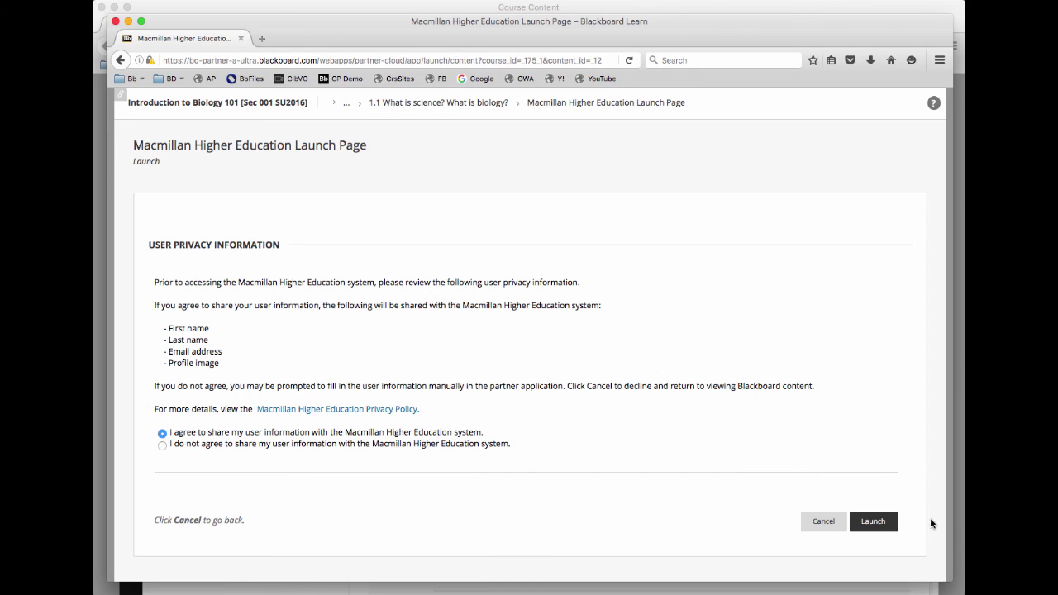
click(868, 520)
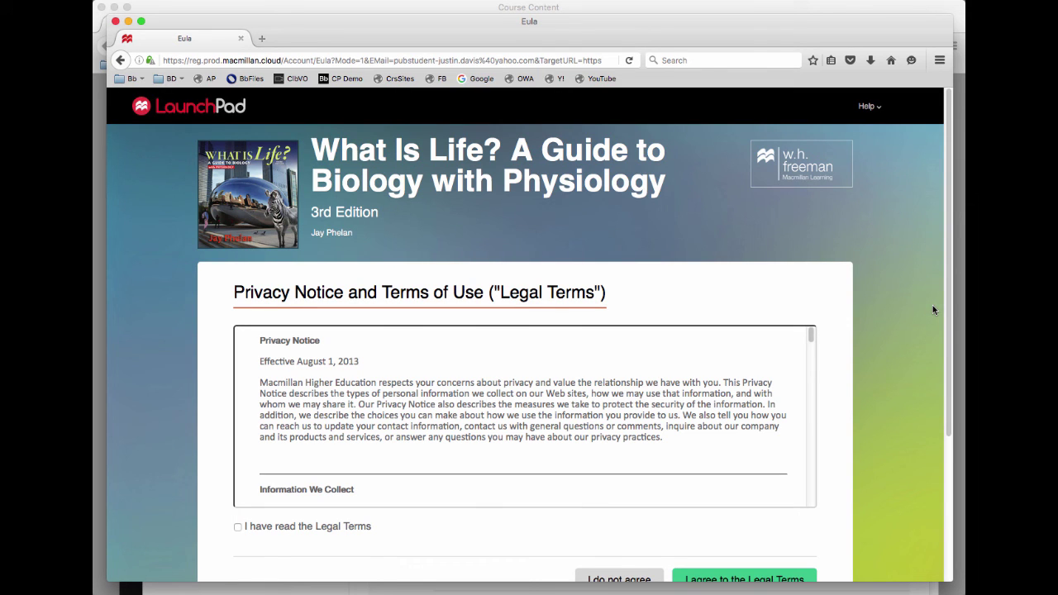
- Accept the Macmillan LaunchPad legal terms
click(273, 530)
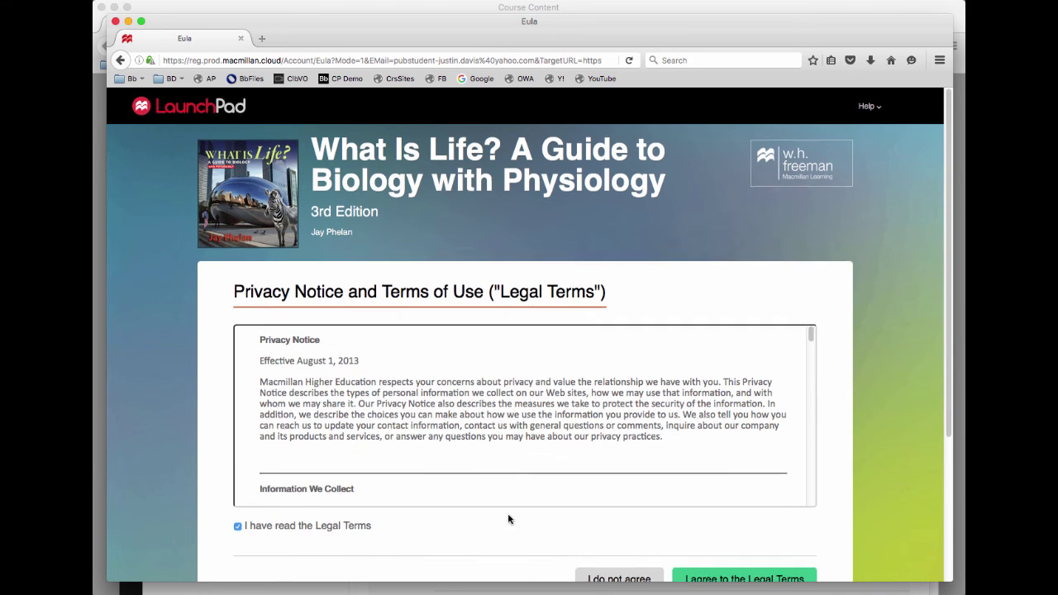
scroll(500, 519, down, 3)
click(751, 487)
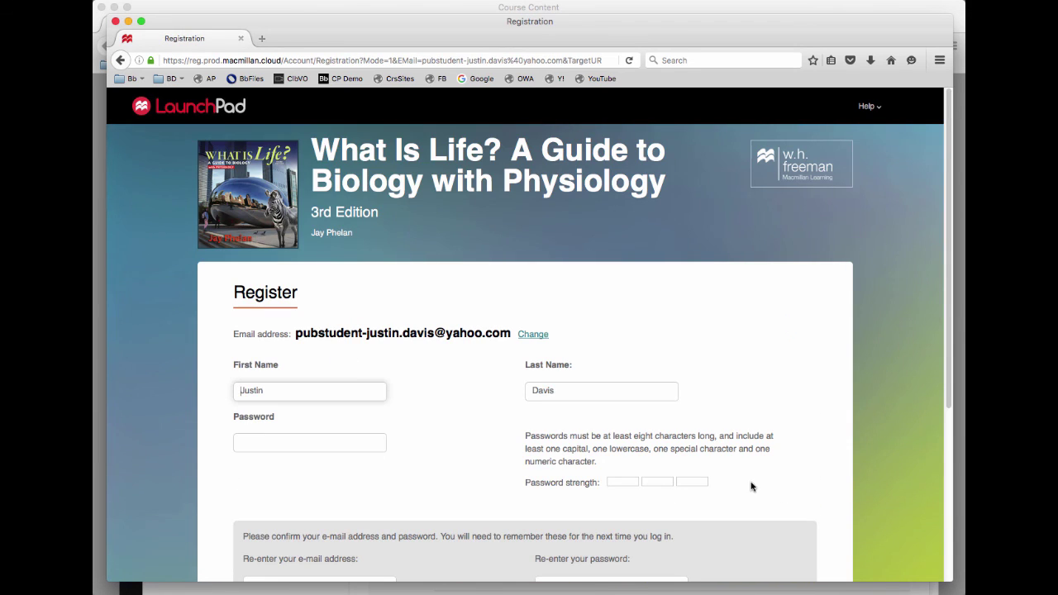
- Register the student account with a password and start the 21-day premium free trial
click(348, 446)
text(••••••)
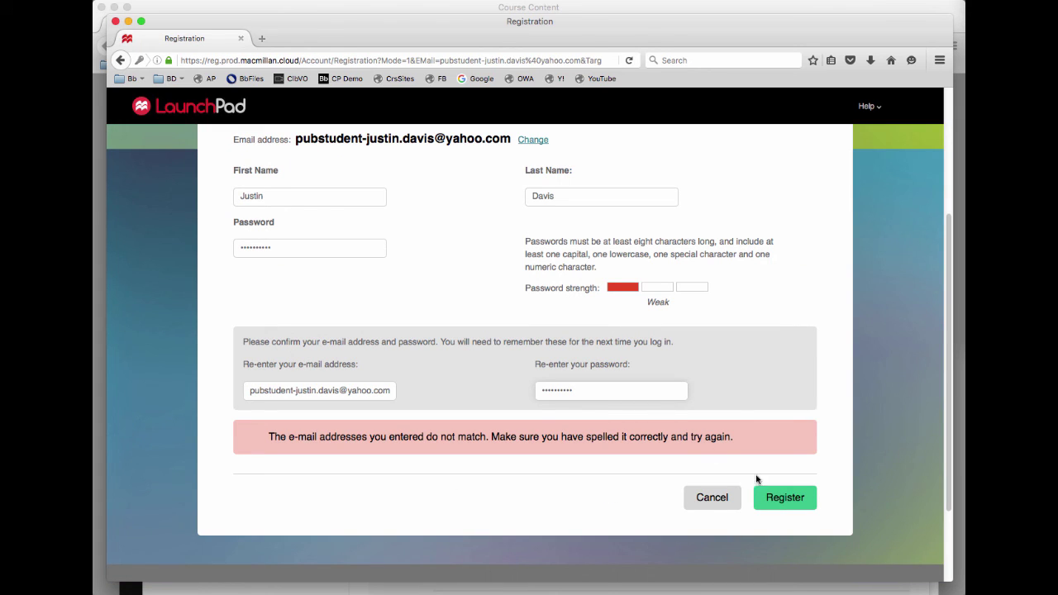
click(781, 496)
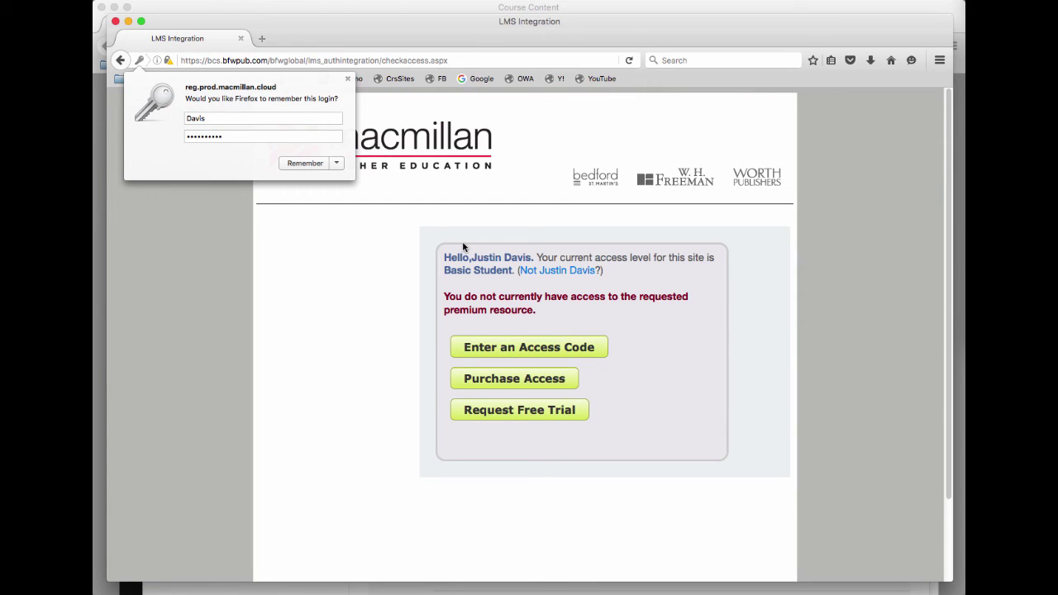
click(347, 79)
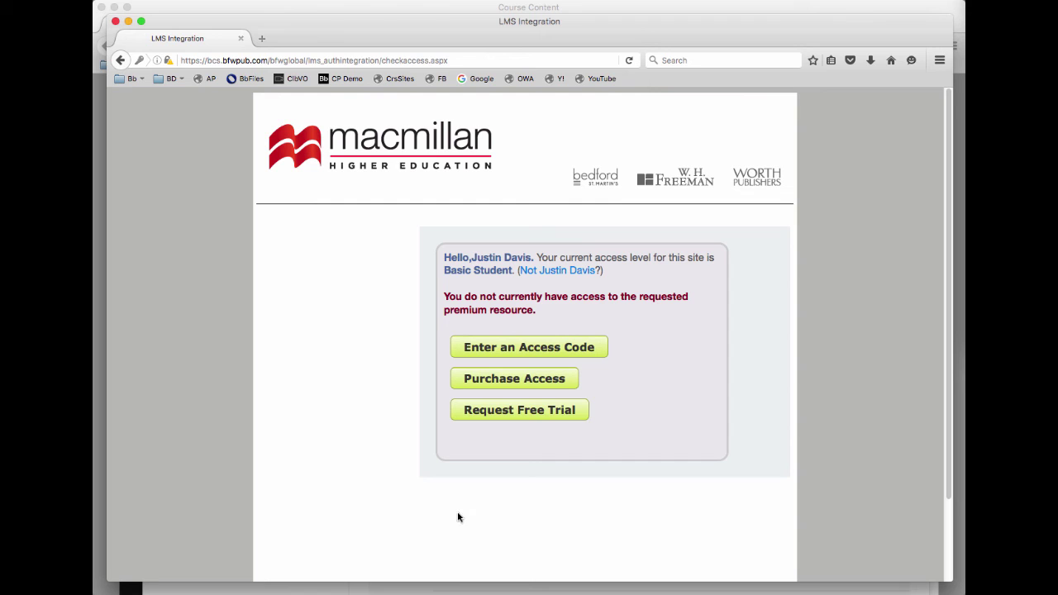
click(471, 411)
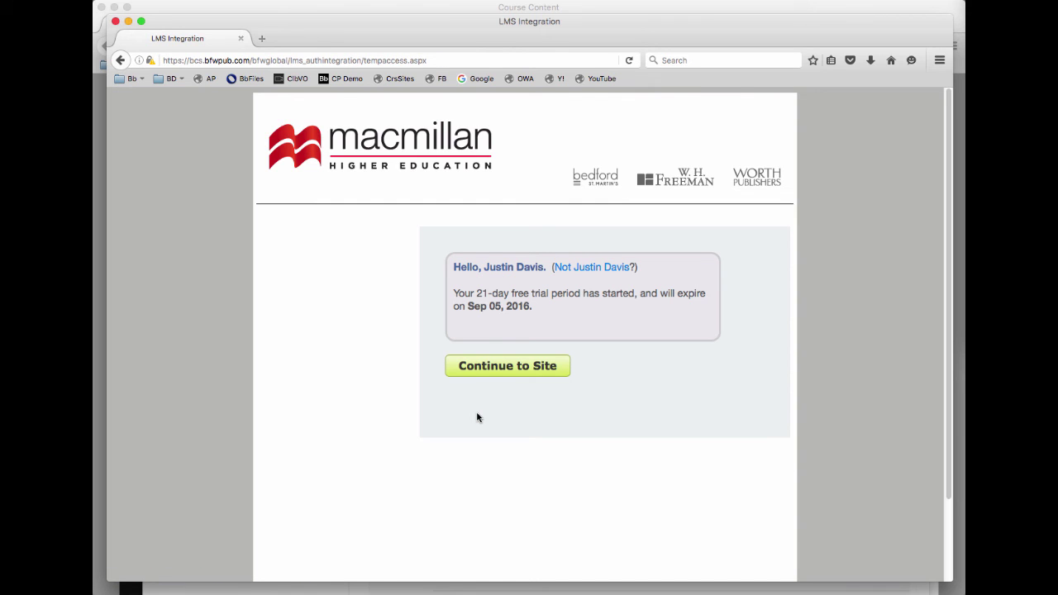
- Enter the Introduction to Biology 101 LaunchPad site past the security warning, then return to Blackboard course content
click(503, 372)
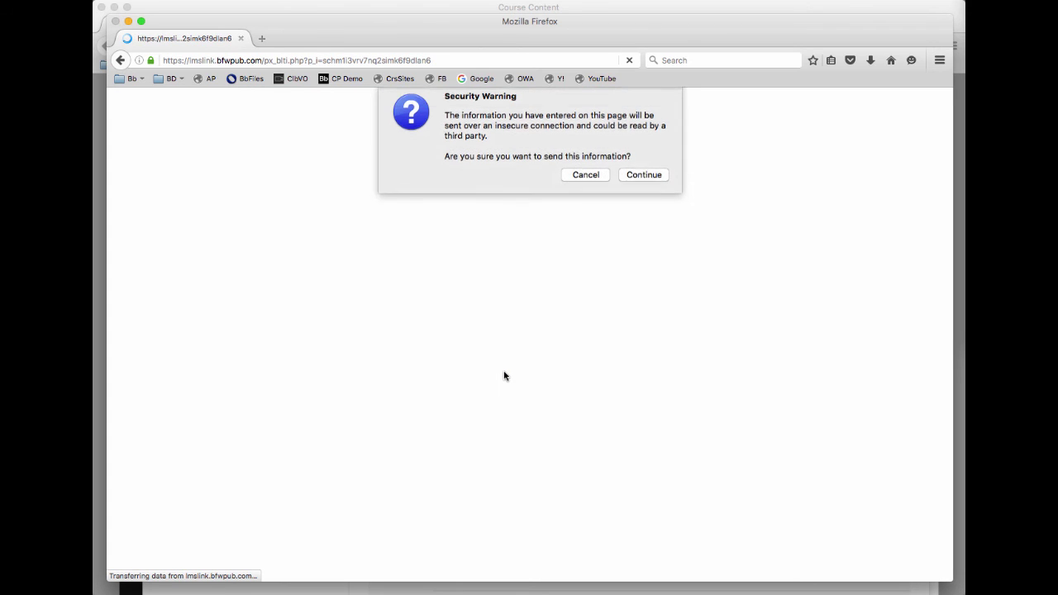
click(646, 181)
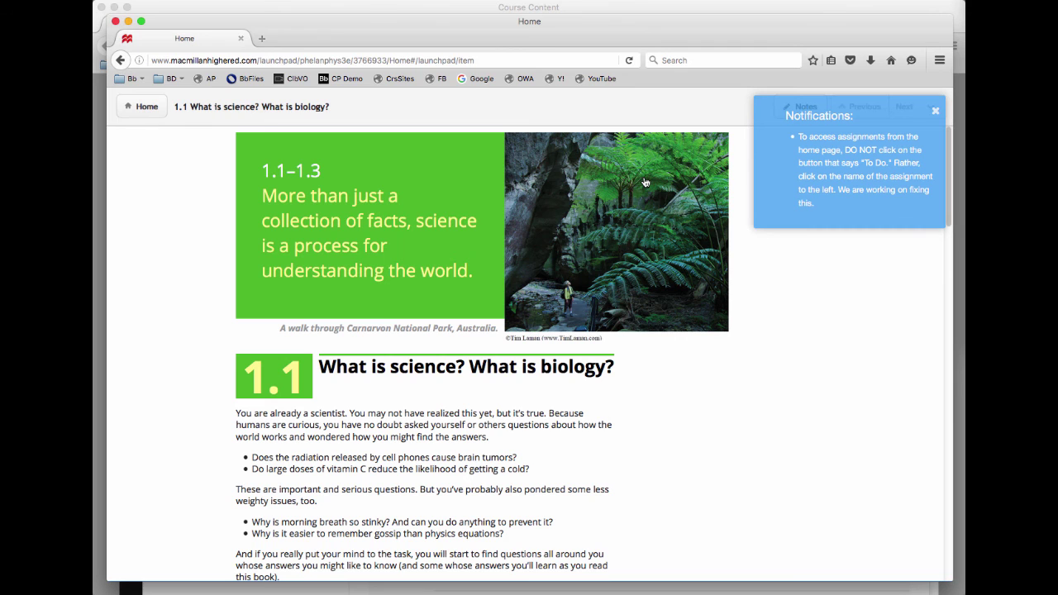
click(139, 108)
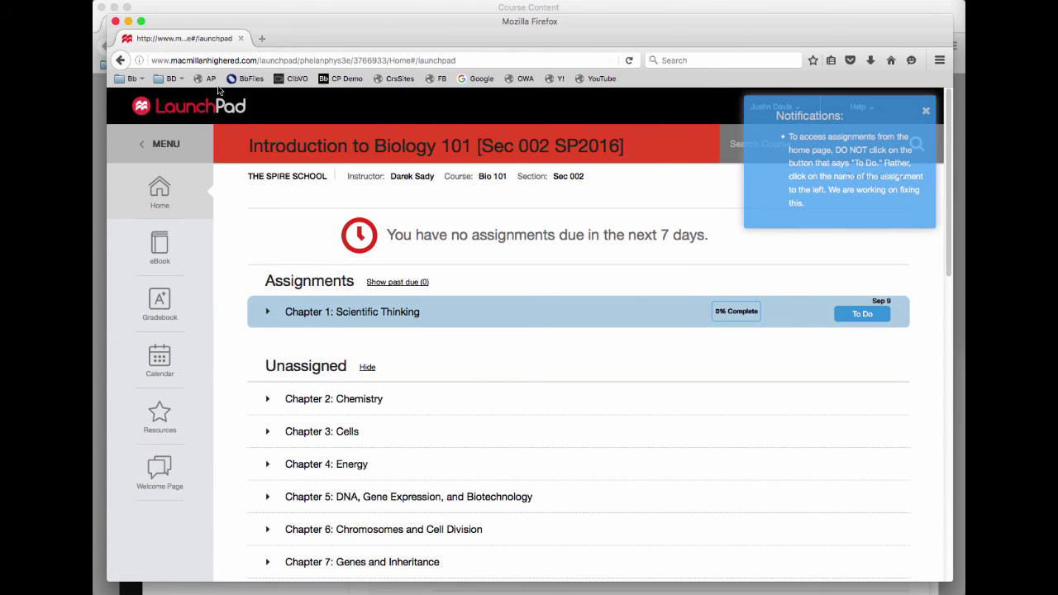
click(103, 35)
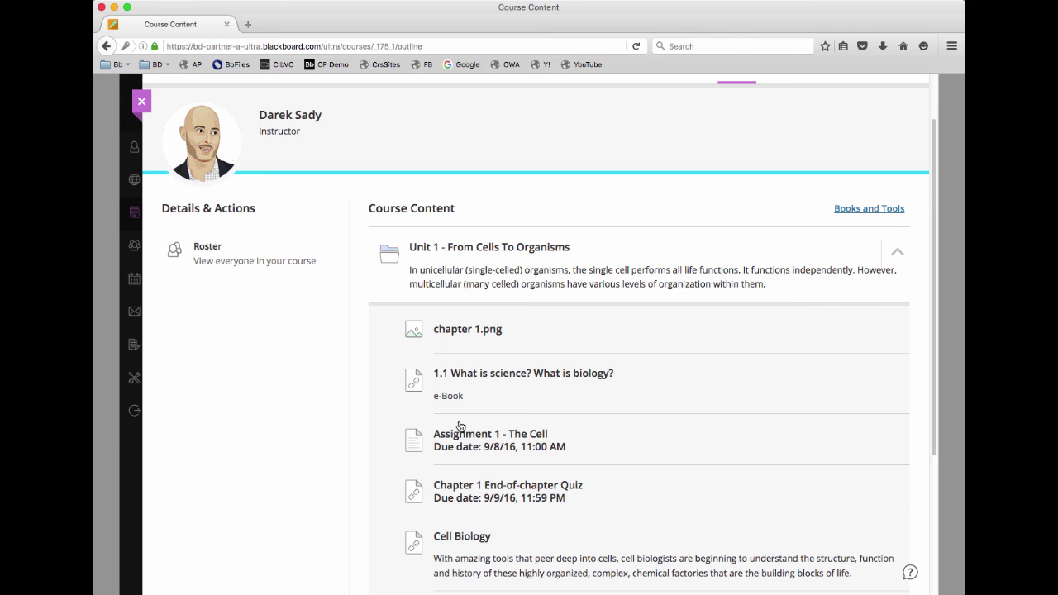
- Launch the Chapter 1 End-of-chapter Quiz from Blackboard, accepting the security warning
click(468, 489)
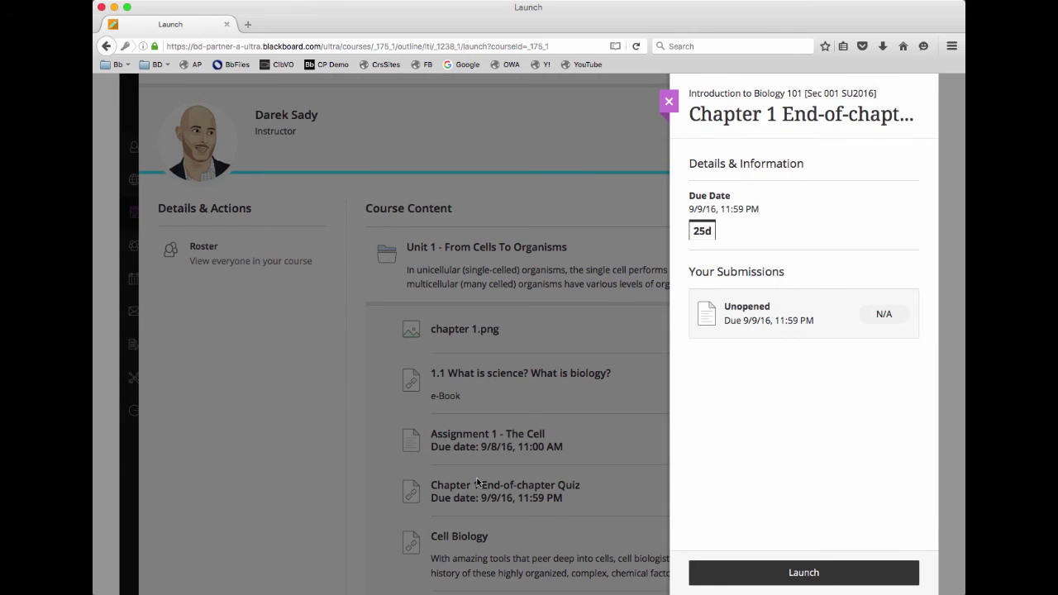
click(831, 581)
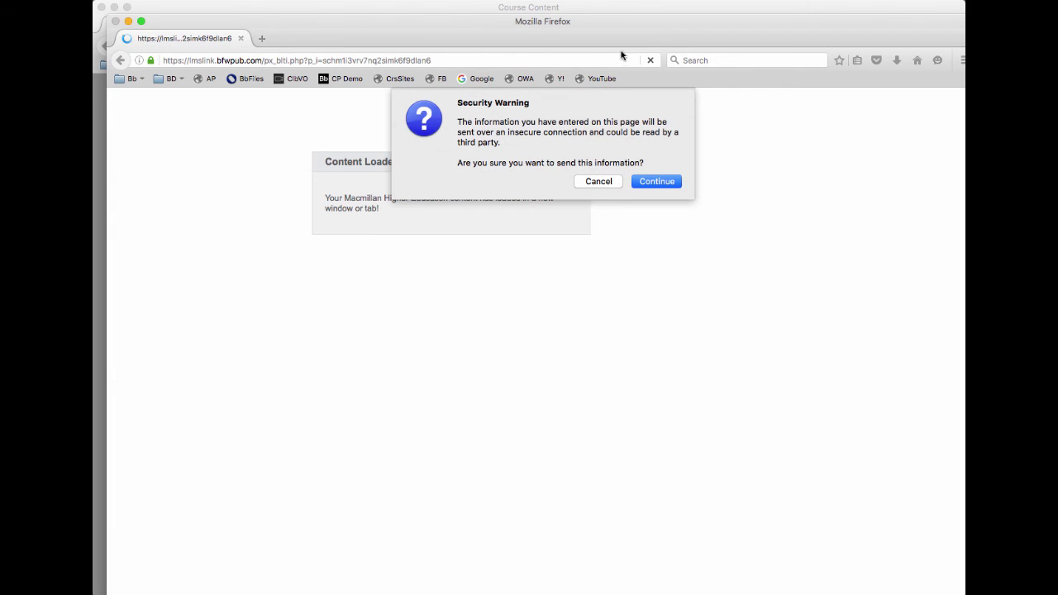
click(657, 182)
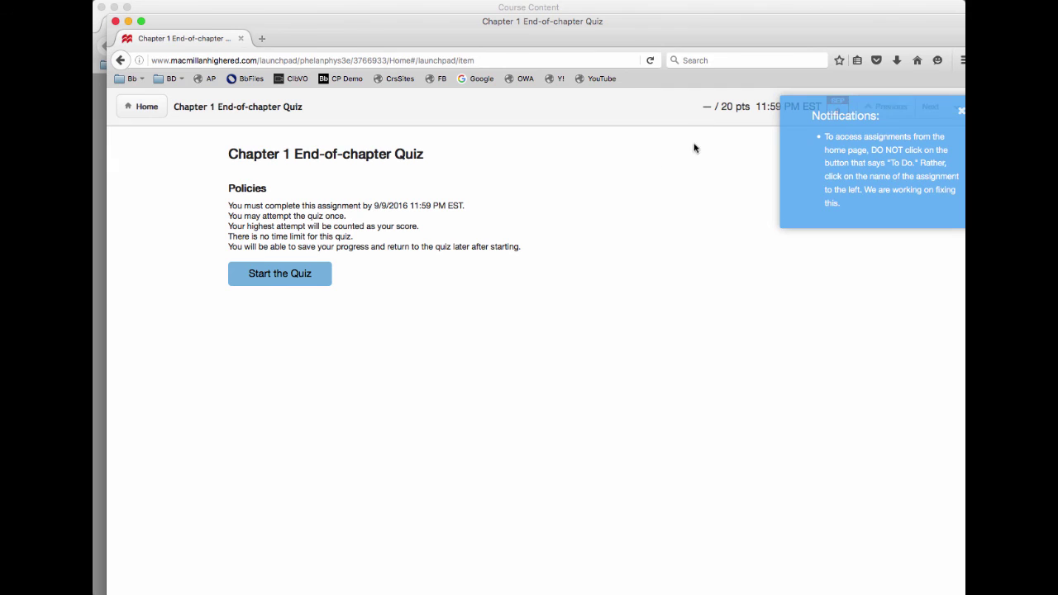
- Start the Chapter 1 quiz and answer questions 1, 2, 4, 5, 6 and 7
click(961, 113)
click(309, 280)
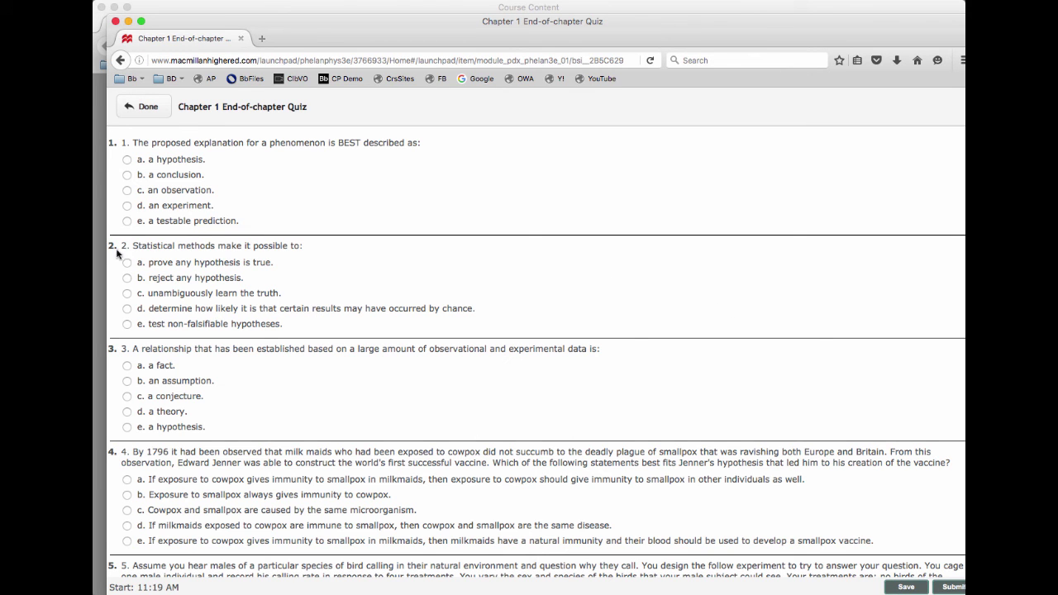
click(126, 160)
click(126, 279)
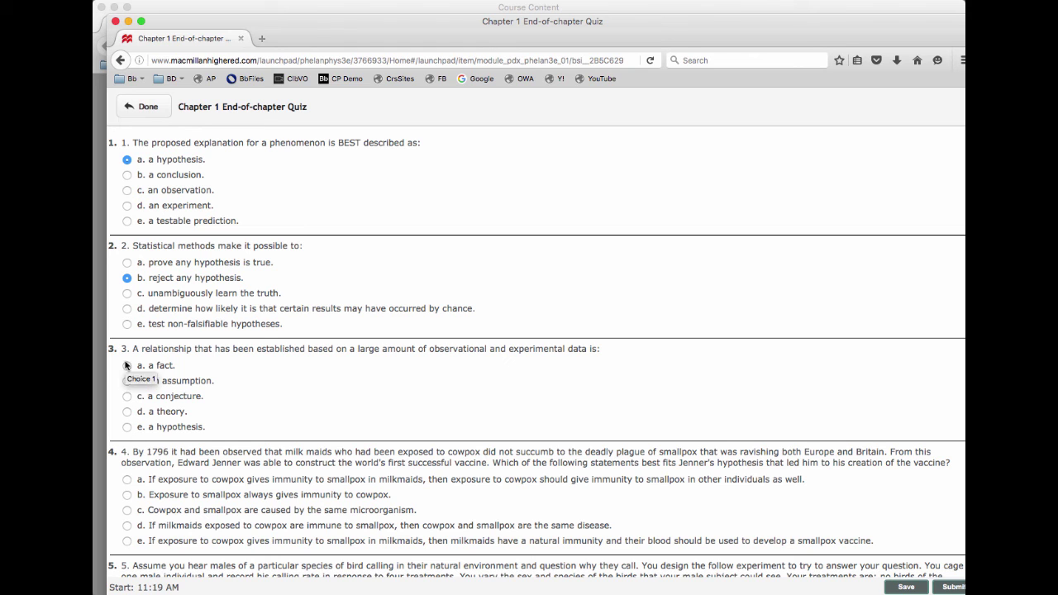
click(127, 510)
scroll(130, 513, down, 4)
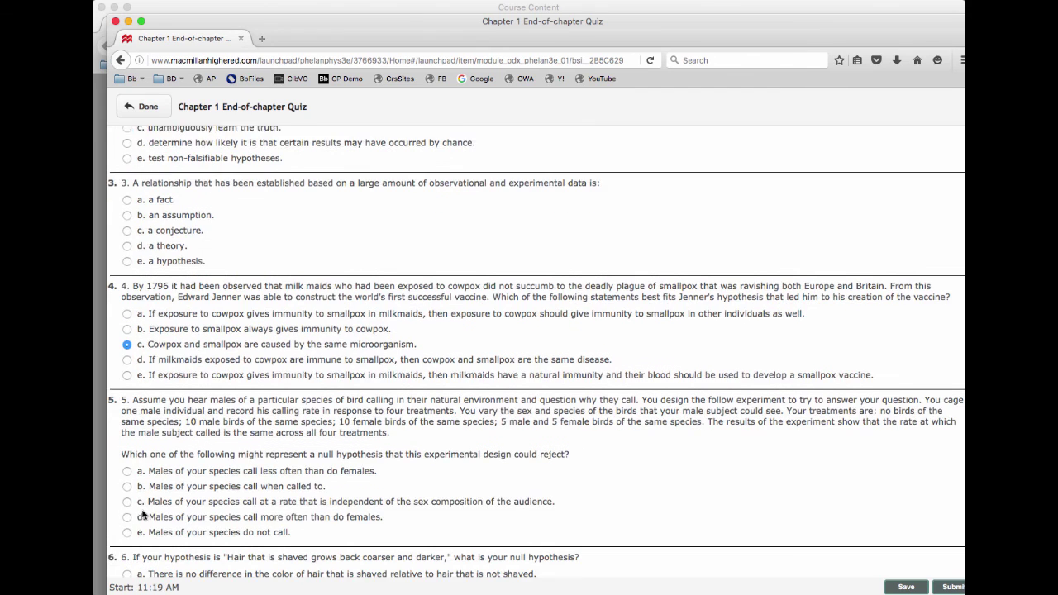
click(128, 464)
scroll(130, 465, down, 3)
click(128, 503)
click(128, 560)
- Submit the quiz despite unanswered questions, scoring 5%, then close LaunchPad
click(951, 586)
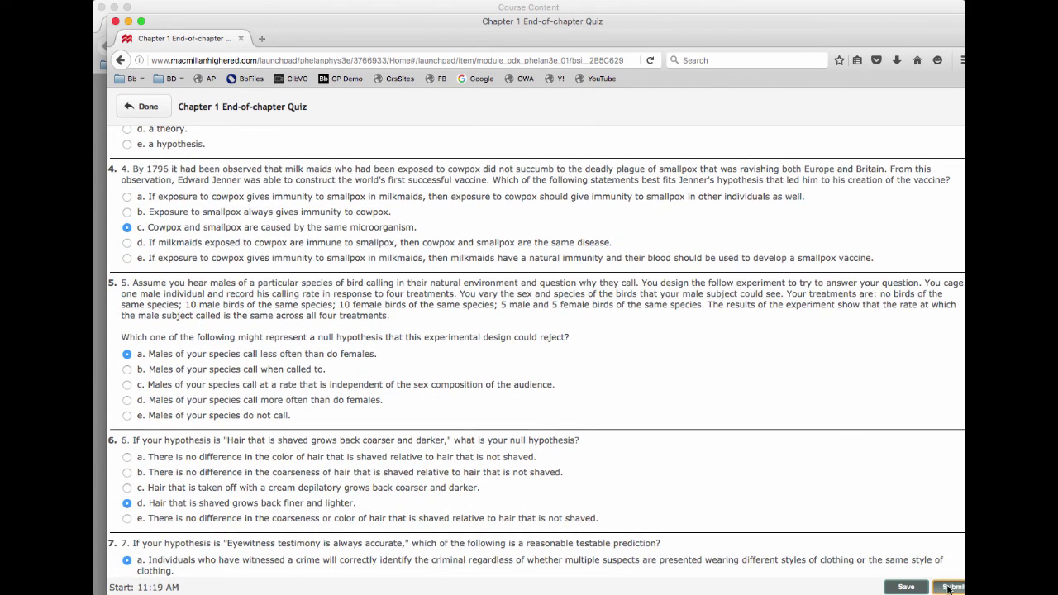
click(517, 386)
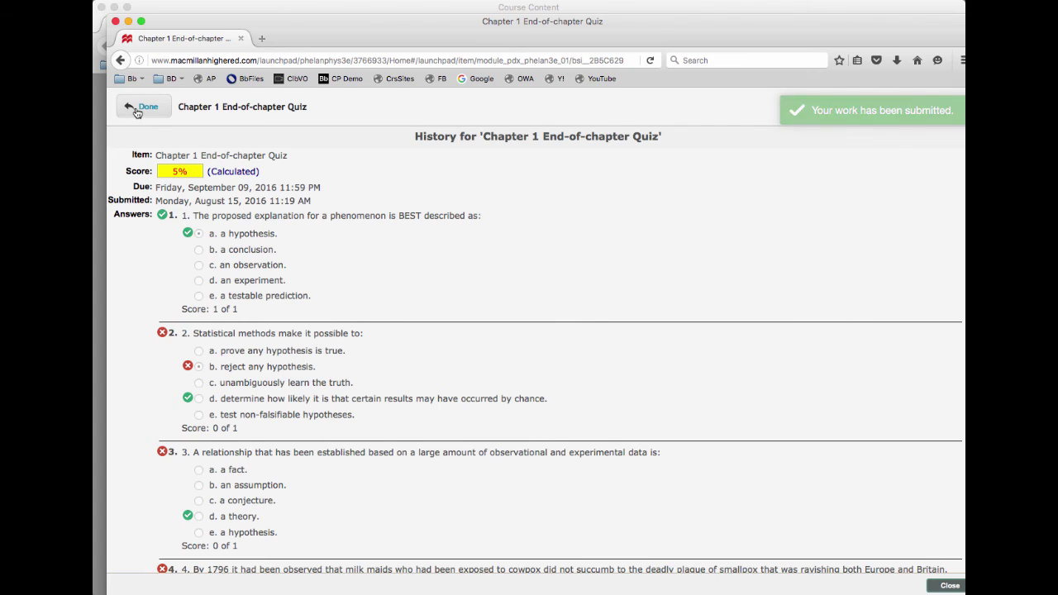
click(137, 107)
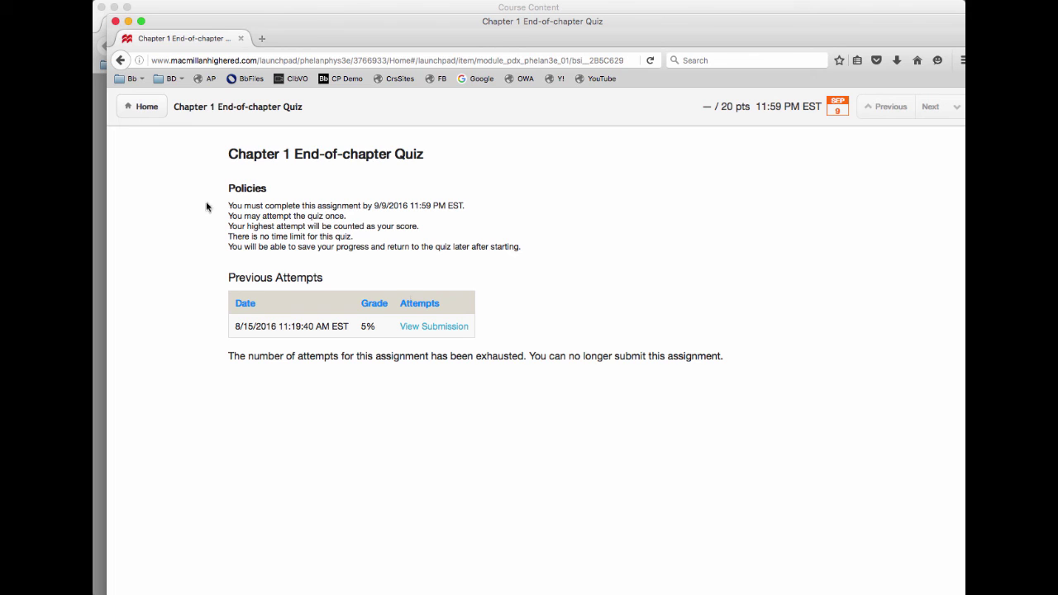
click(154, 107)
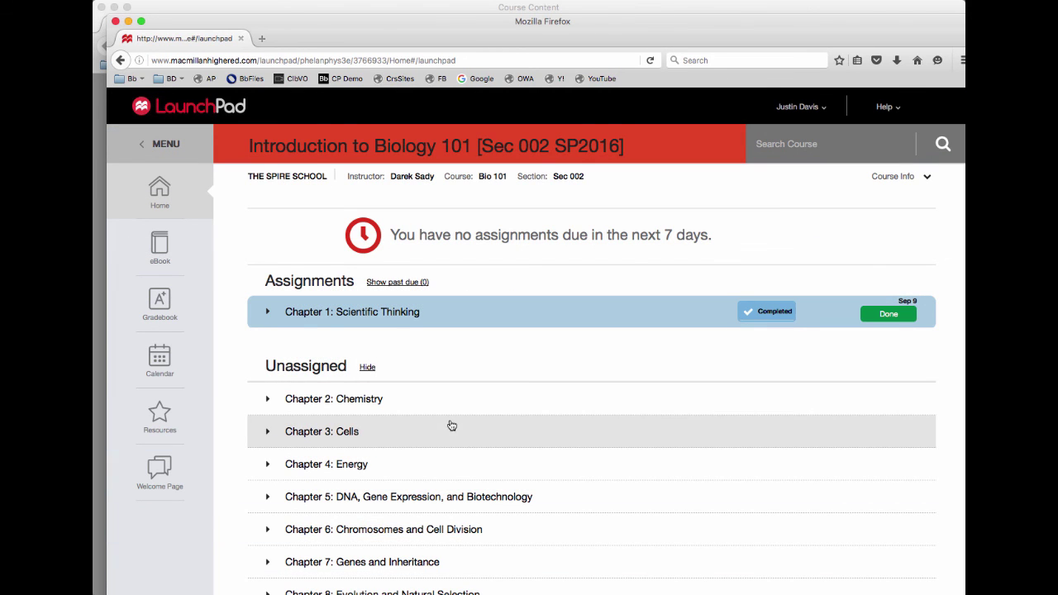
click(860, 319)
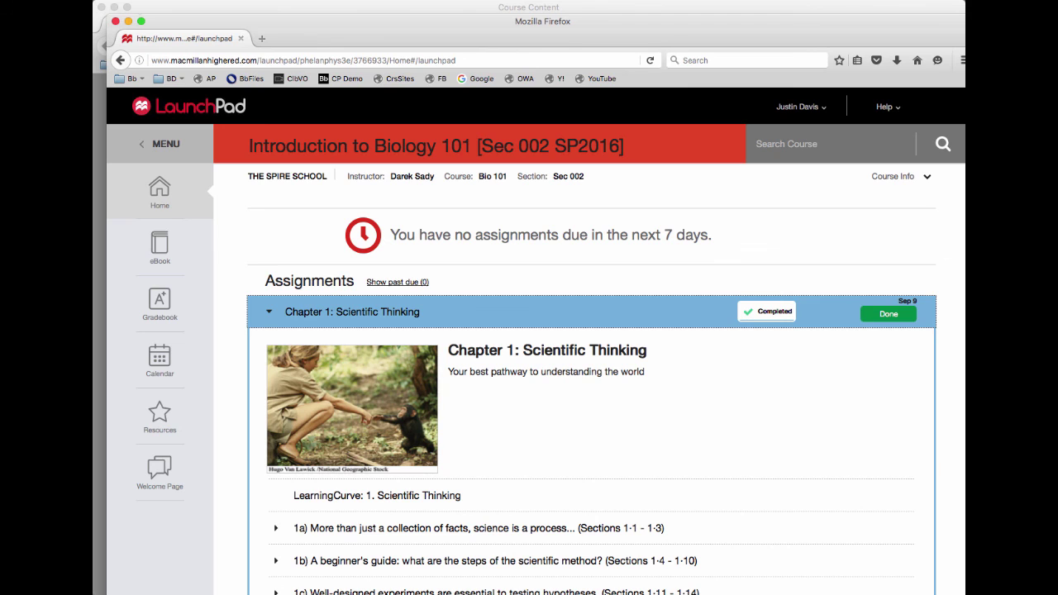
click(116, 21)
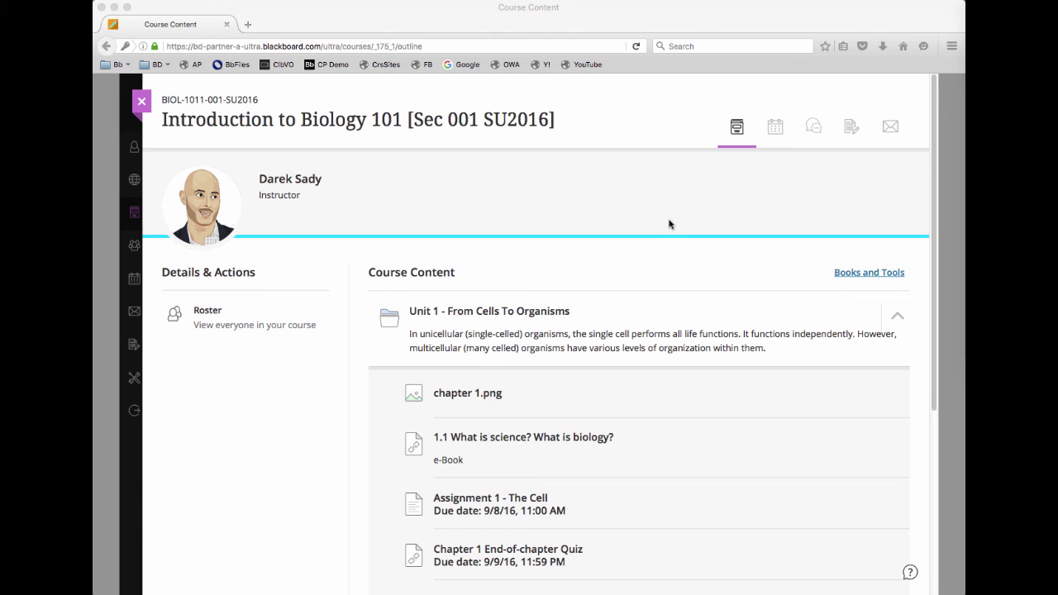
- Check the 1/20 quiz grade in course grades, then view the instructor Gradebook
click(854, 127)
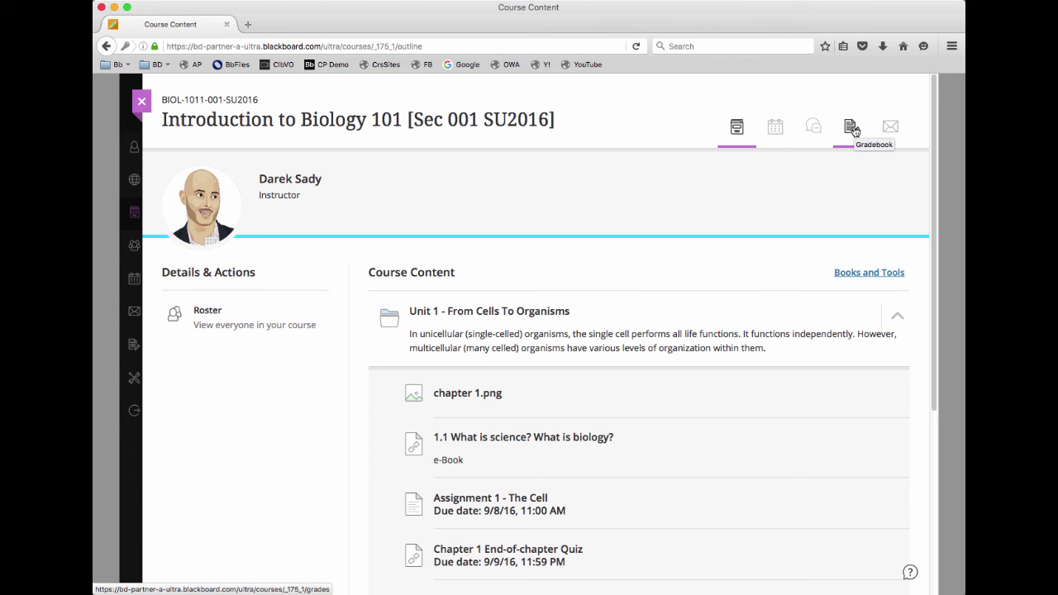
click(853, 128)
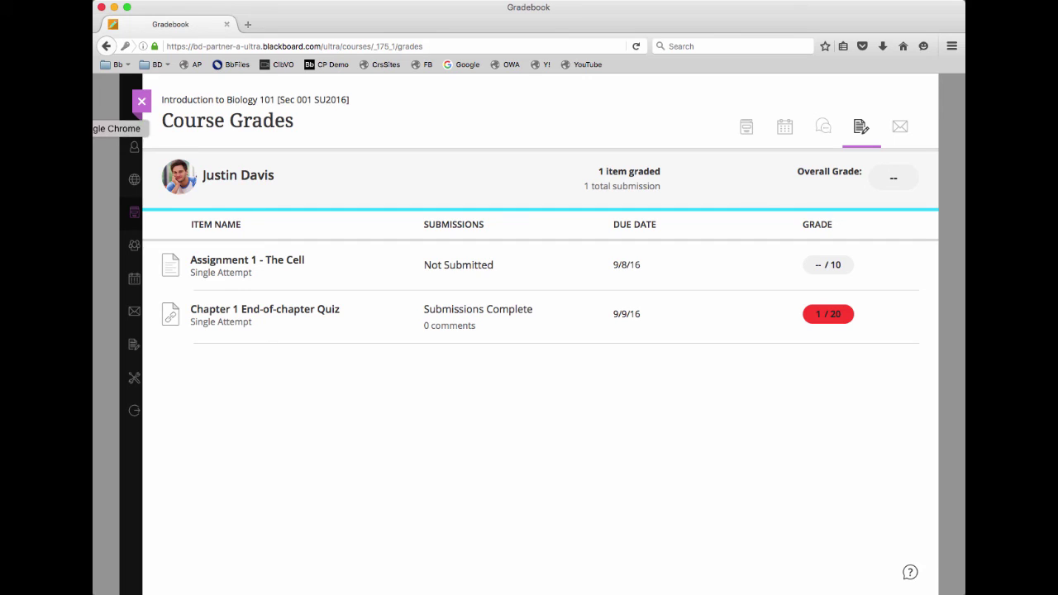
click(92, 128)
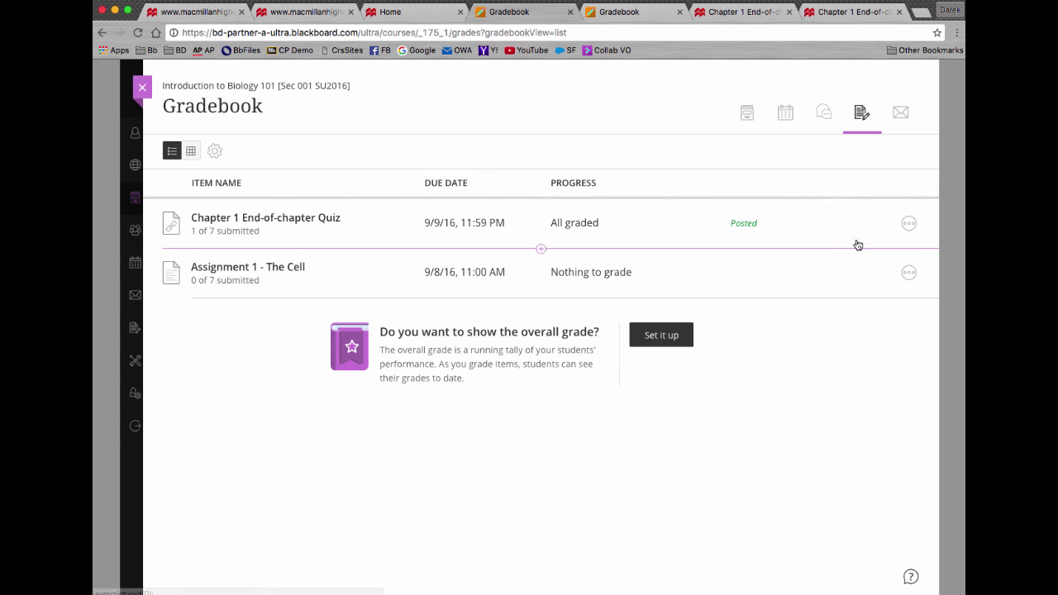
click(906, 226)
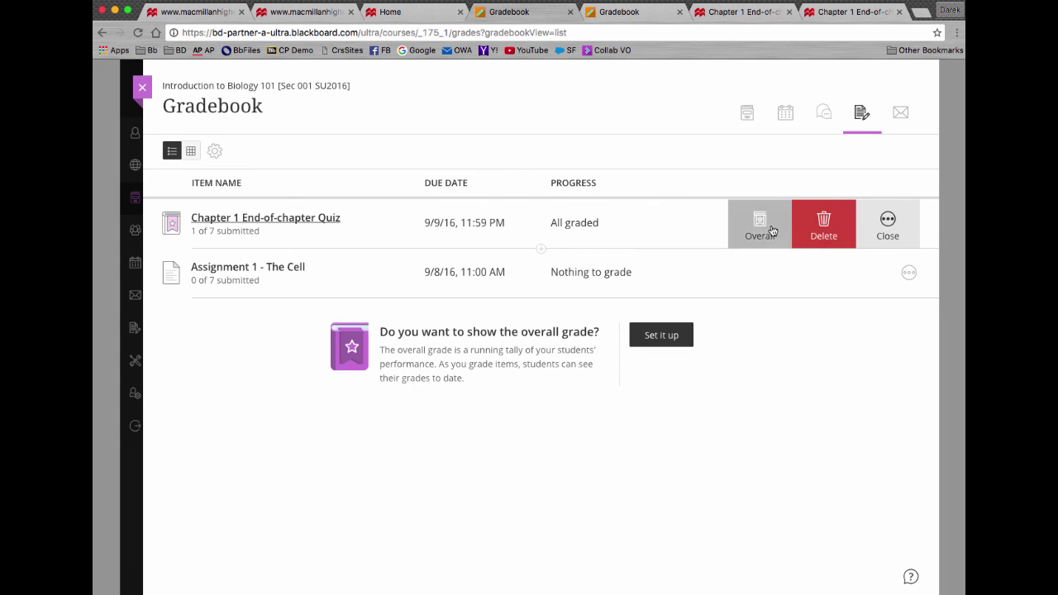
click(304, 220)
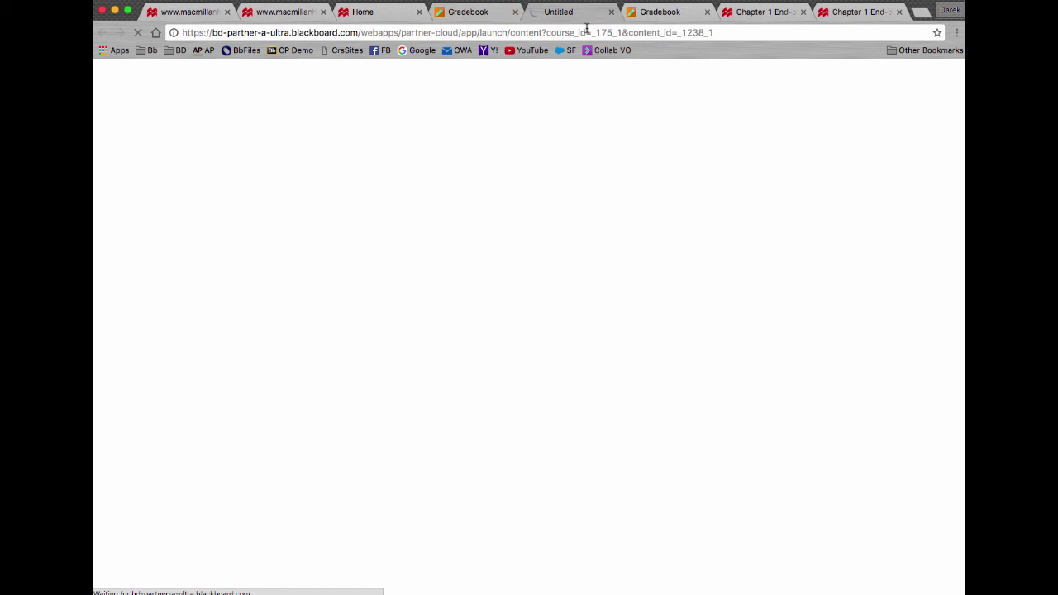
click(612, 11)
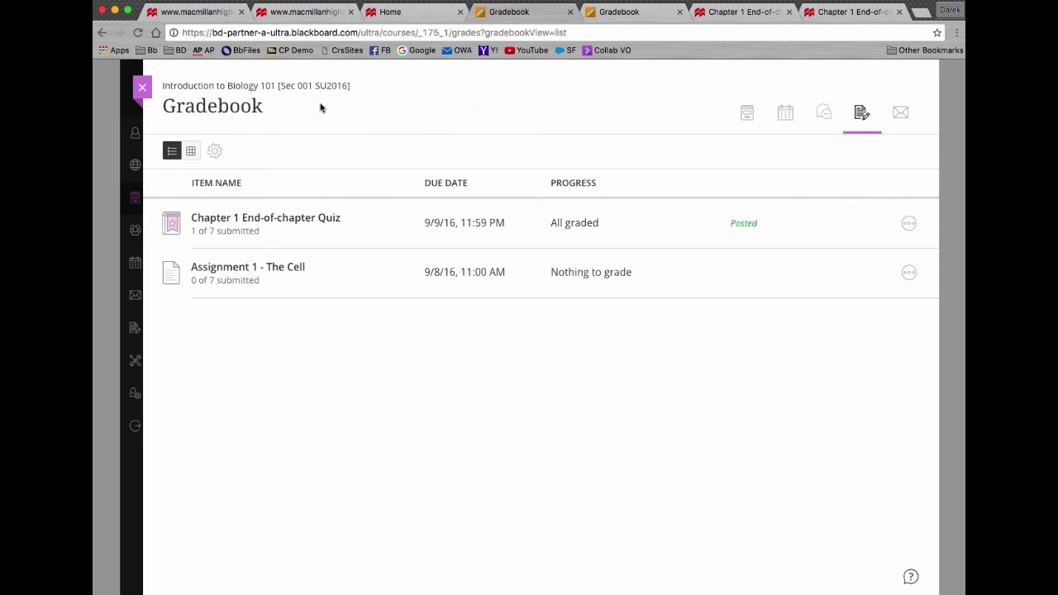